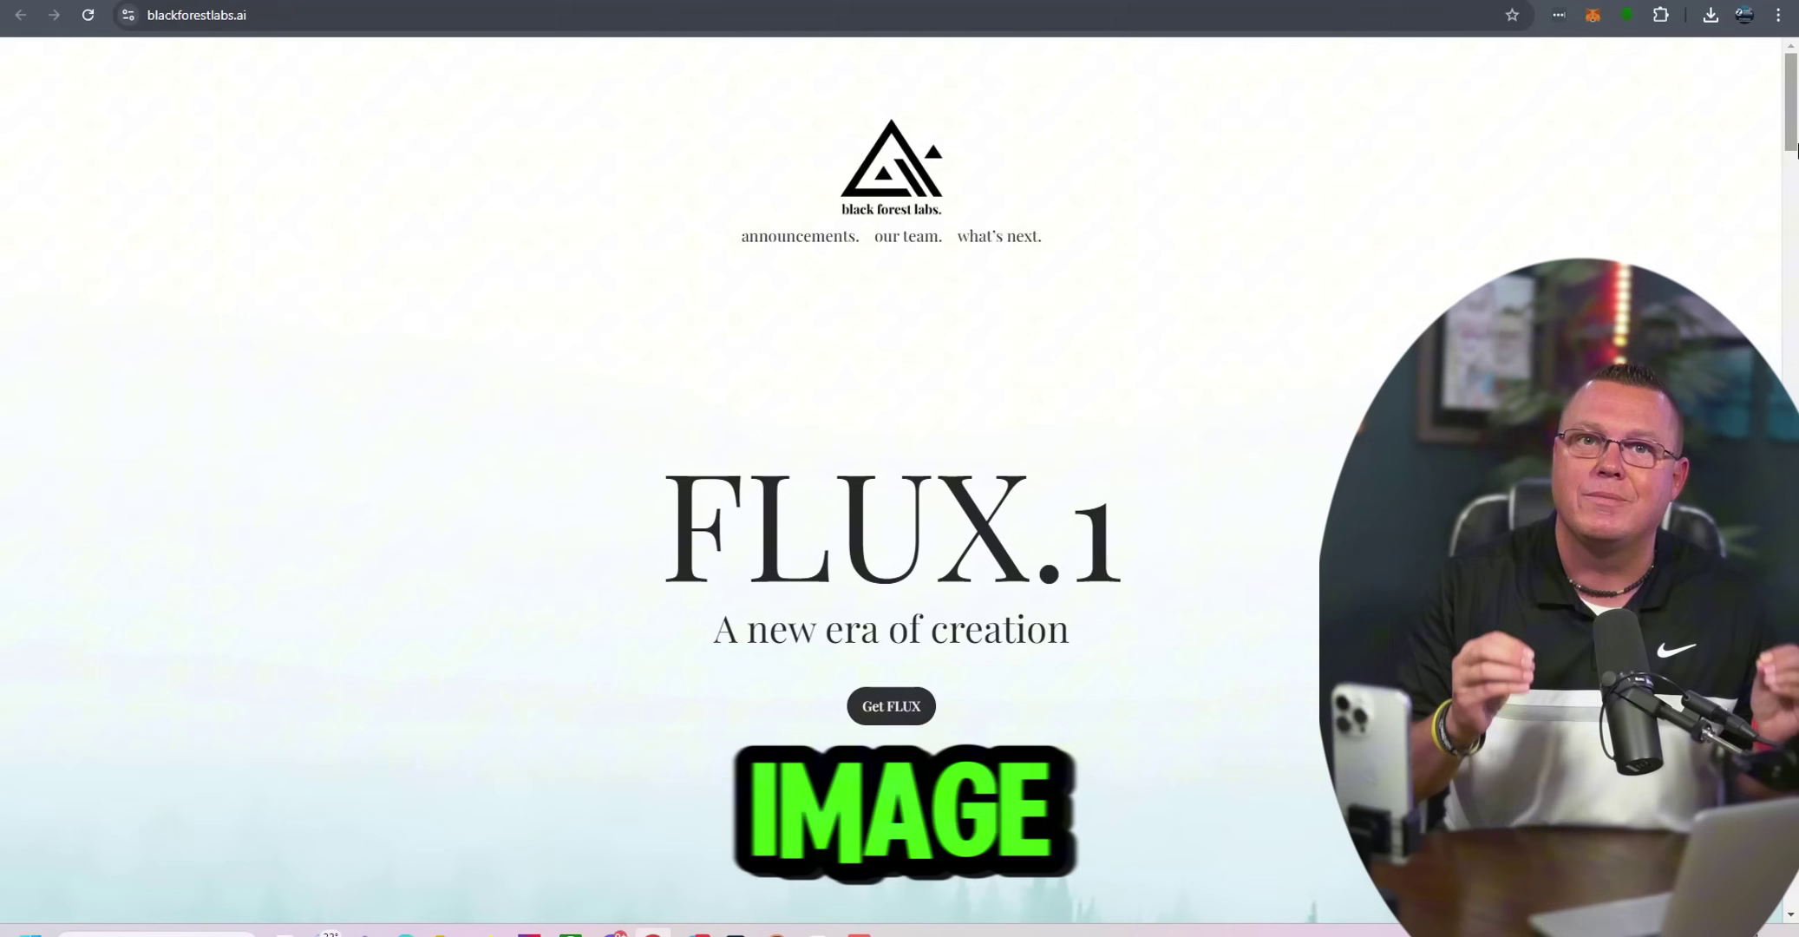
- Scroll blackforestlabs.ai past the image gallery to the Get FLUX.1 pro, dev and schnell section
scroll(1794, 273, down, 10)
drag(1794, 273, 1796, 343)
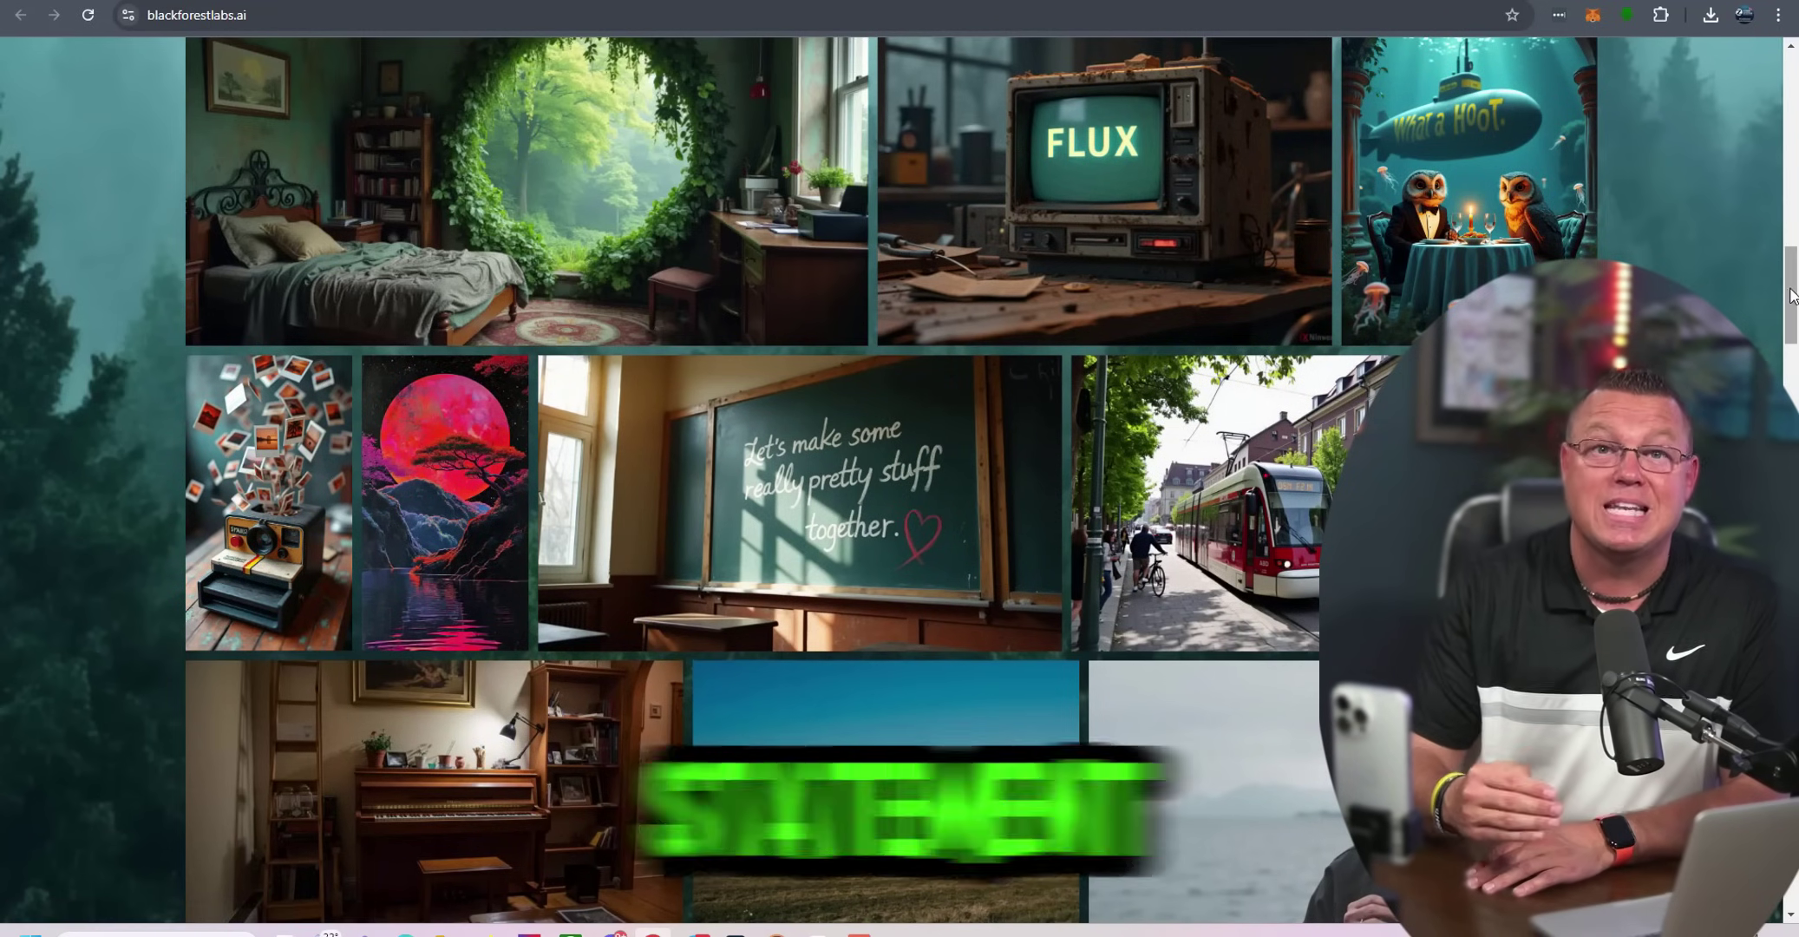
drag(1793, 295, 1796, 469)
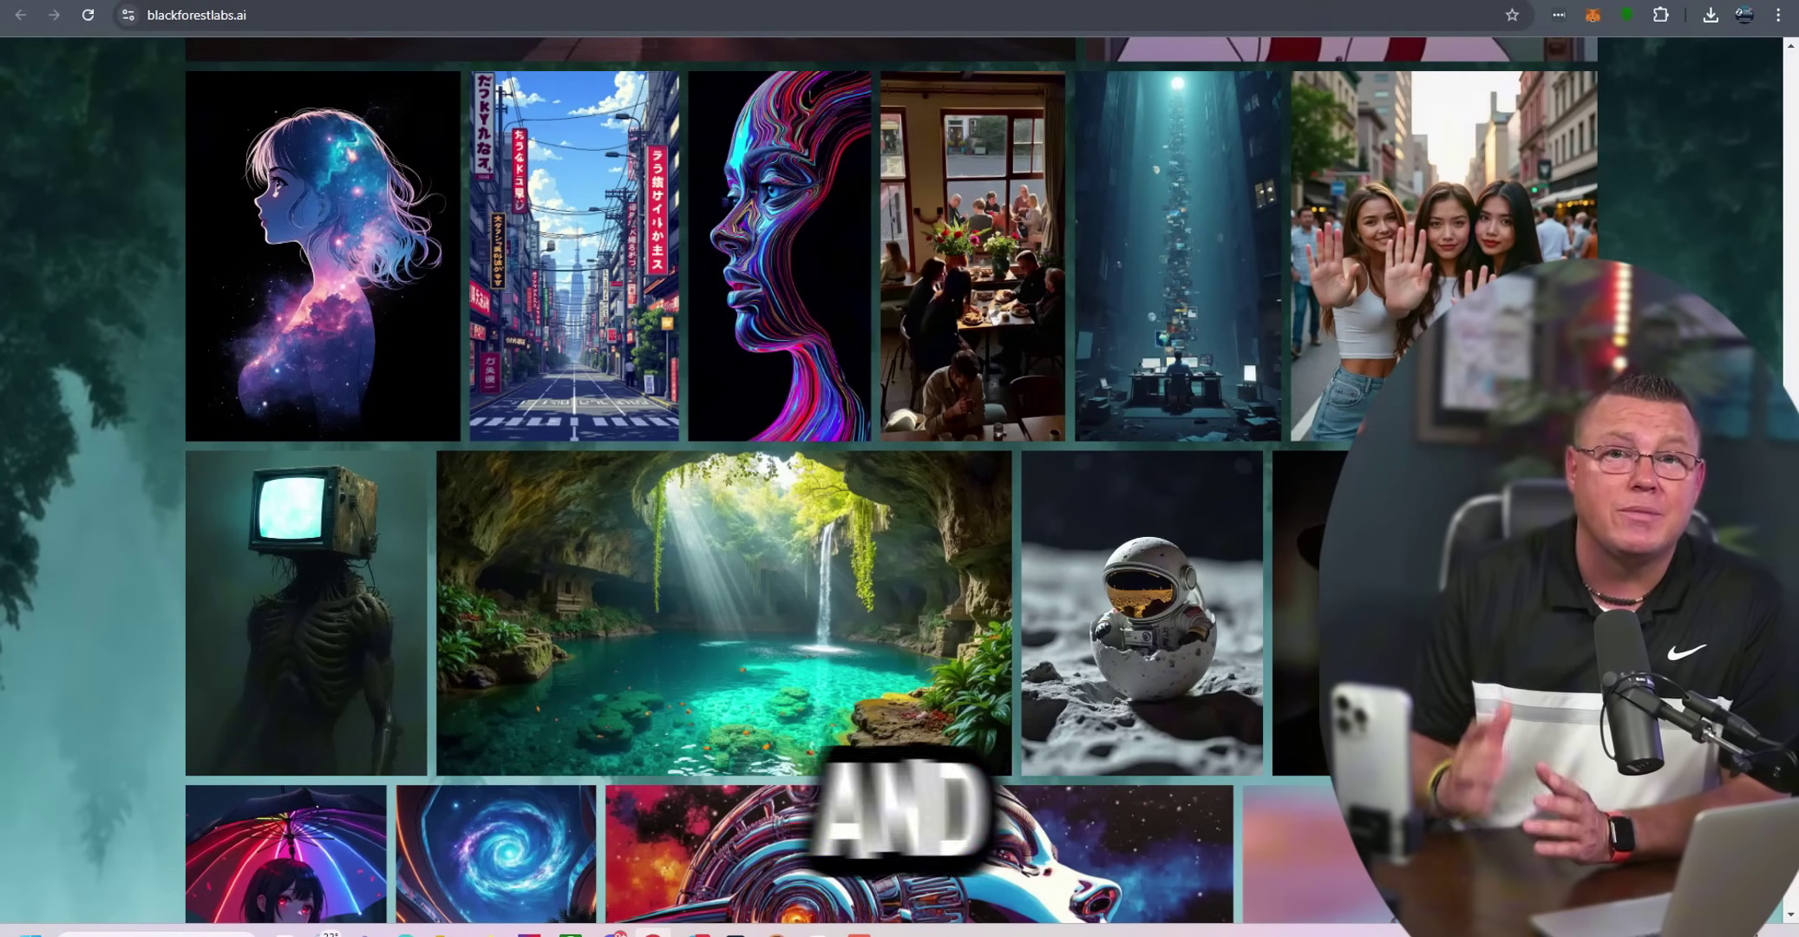
drag(1796, 469, 1796, 545)
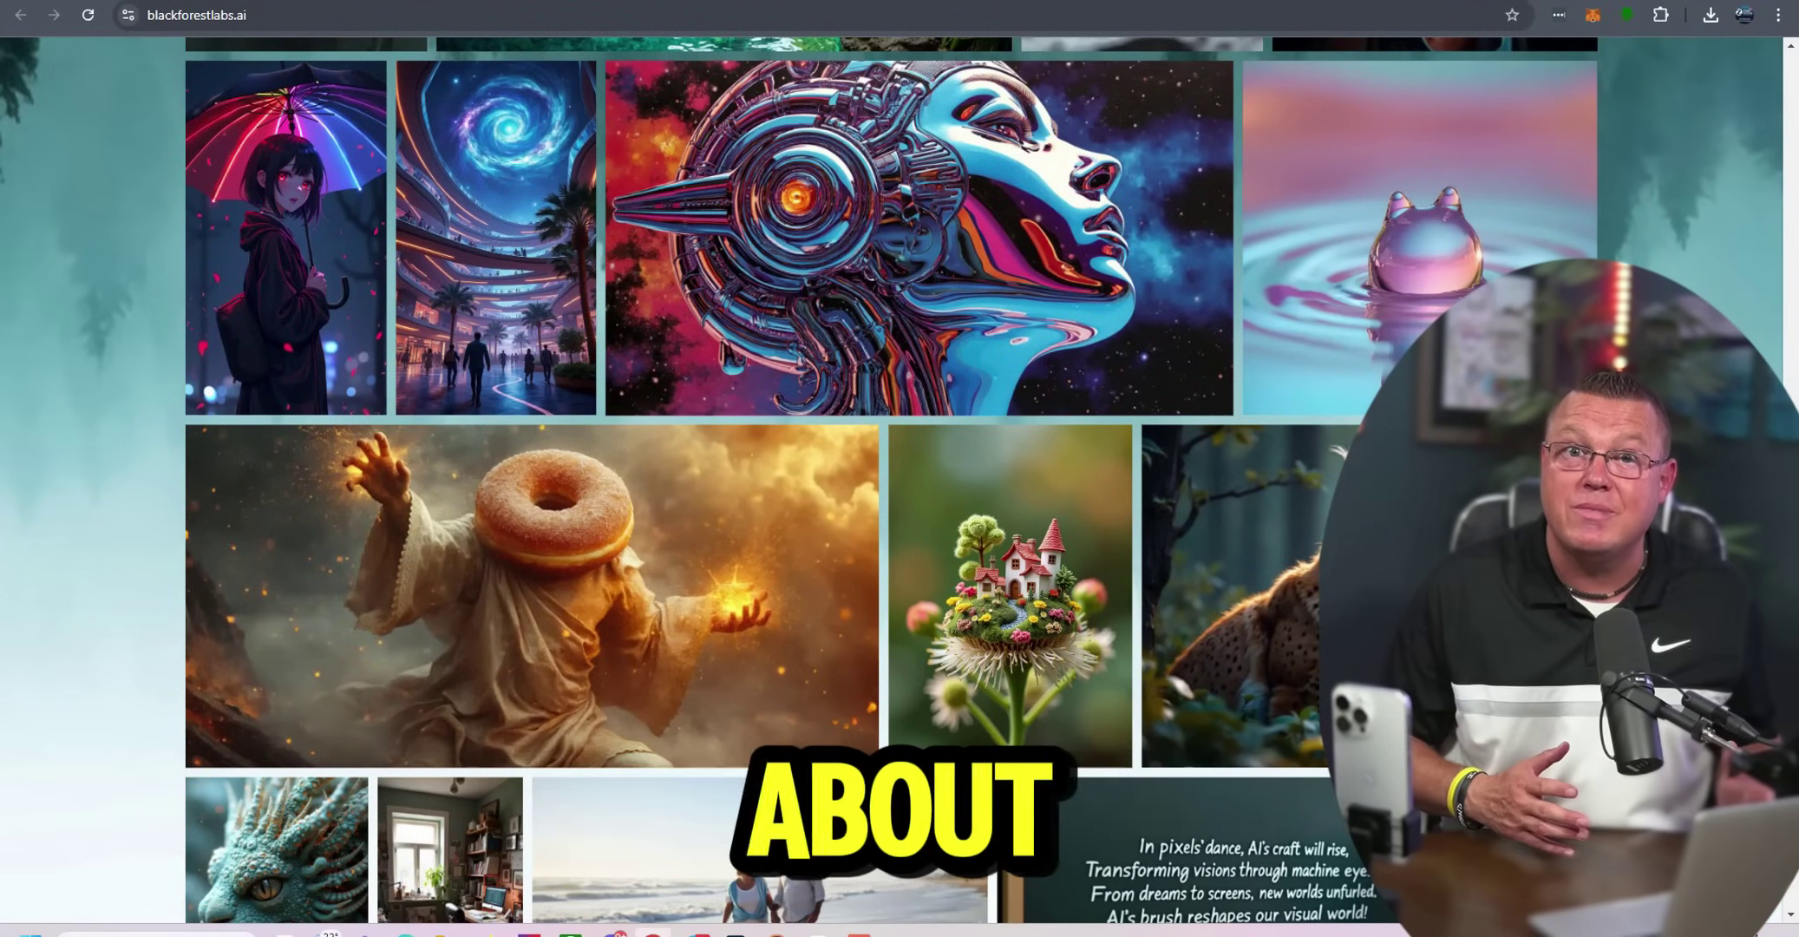
scroll(891, 481, down, 9)
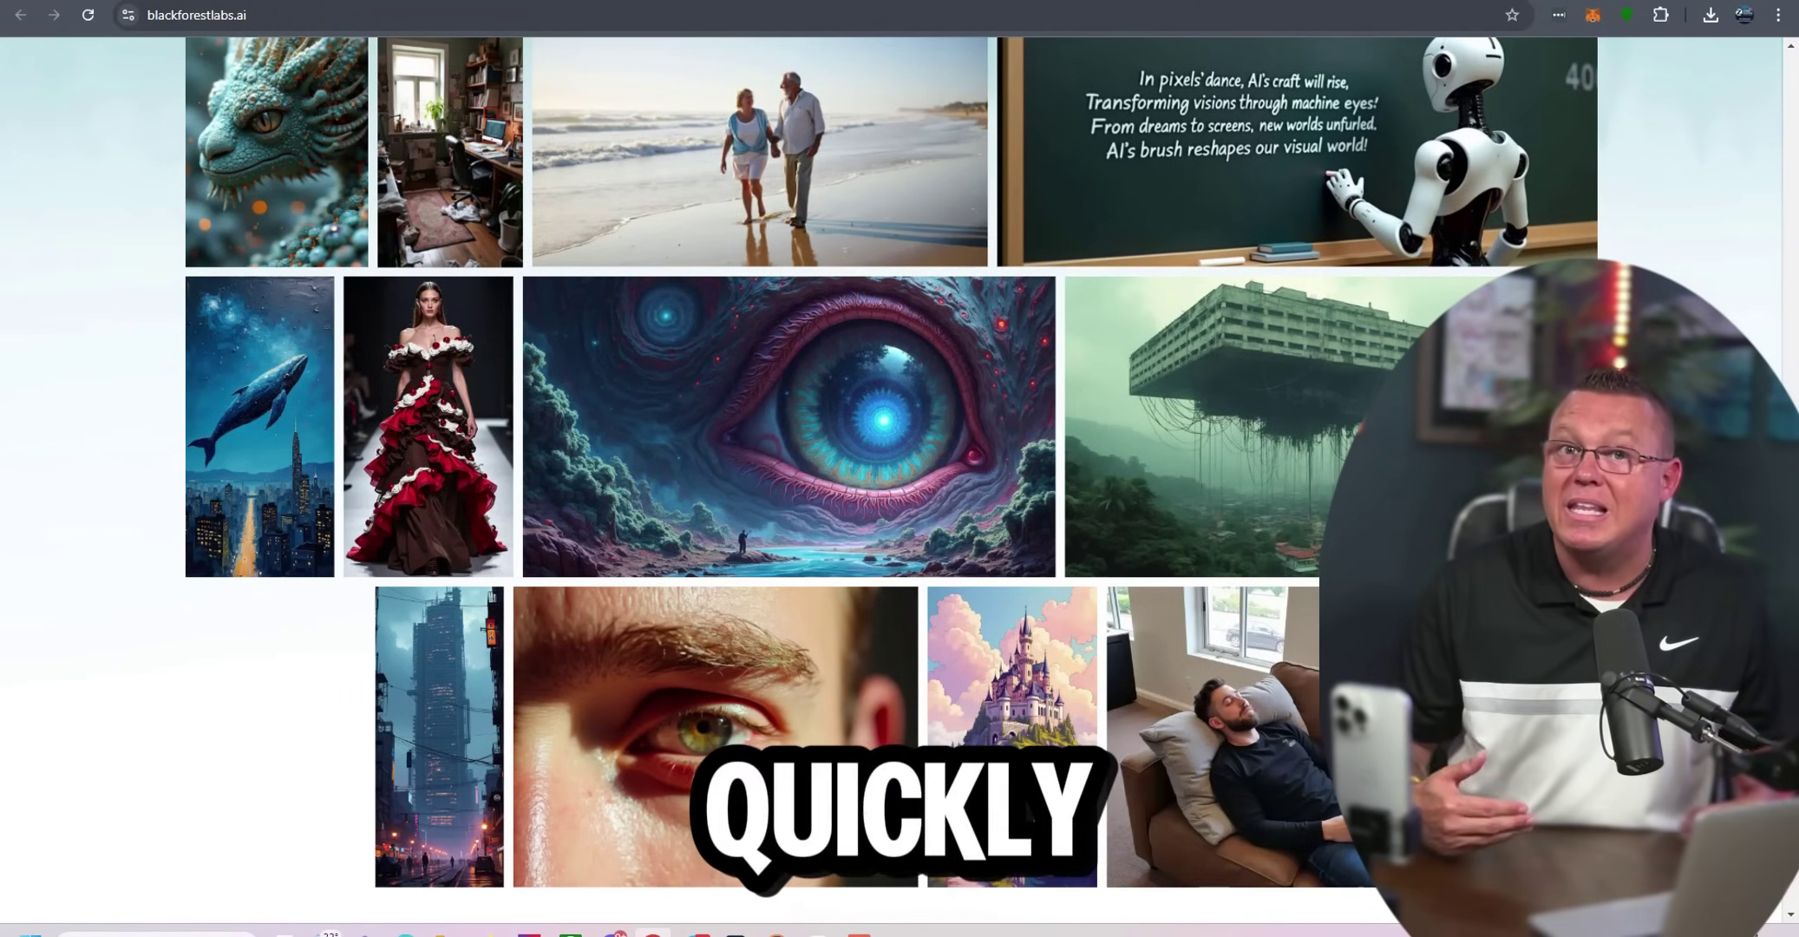
scroll(892, 480, down, 9)
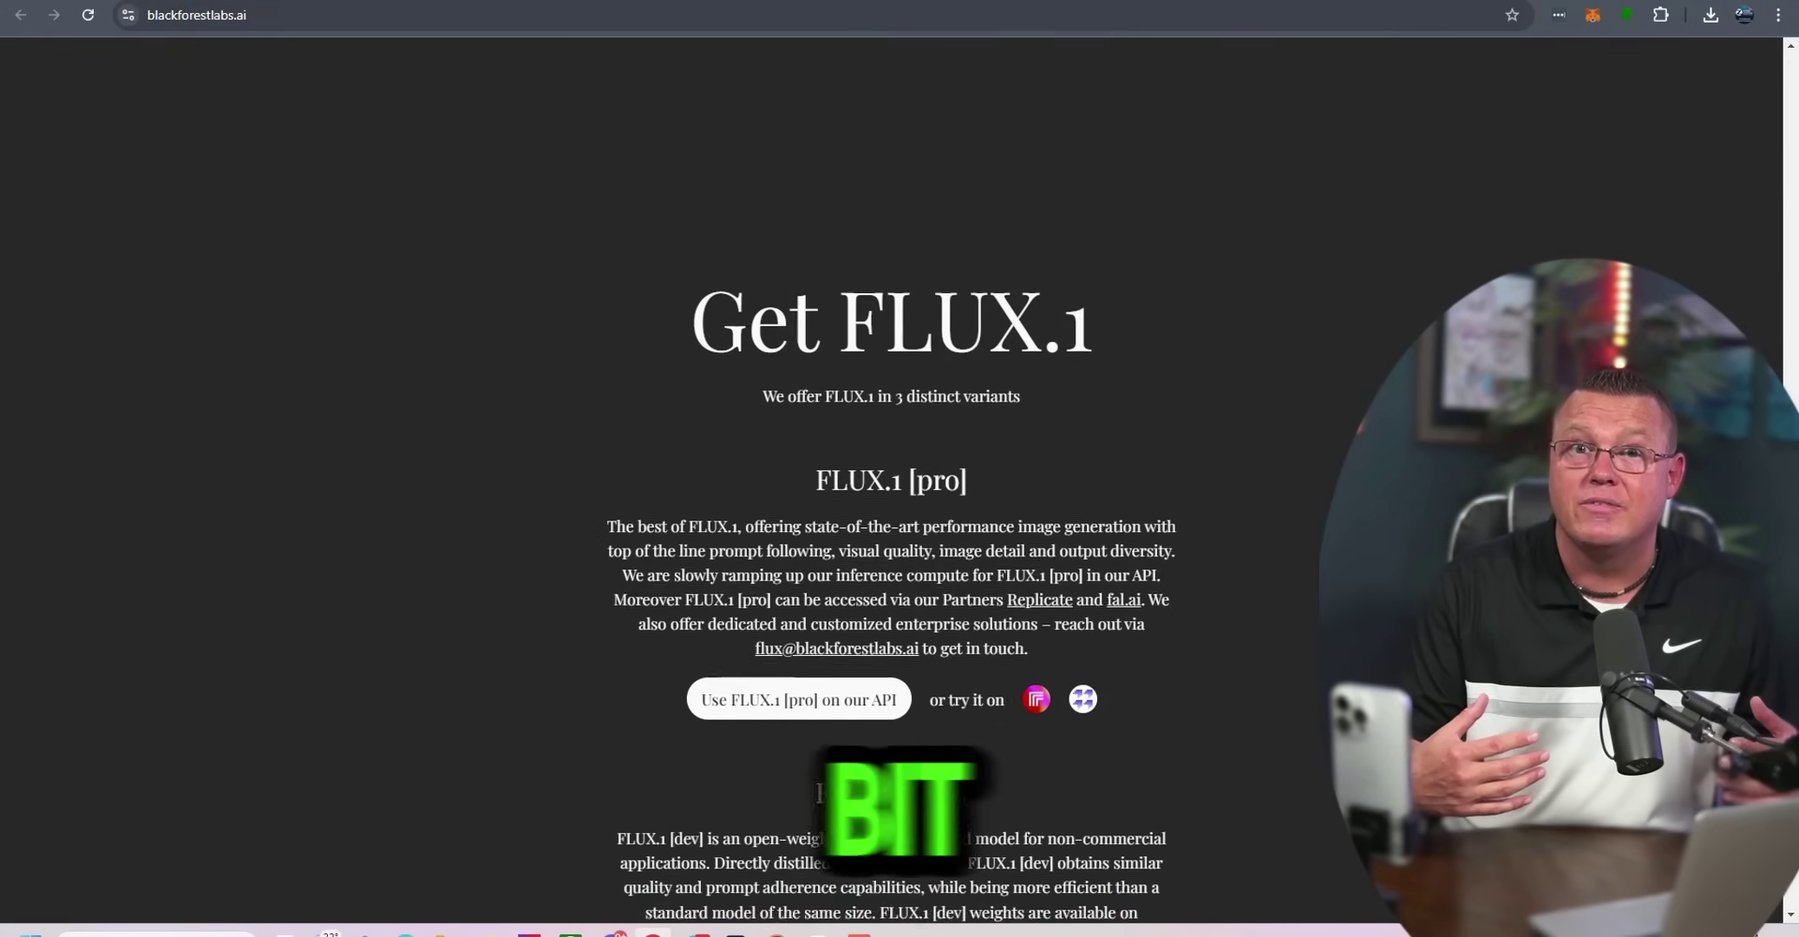
scroll(892, 481, down, 3)
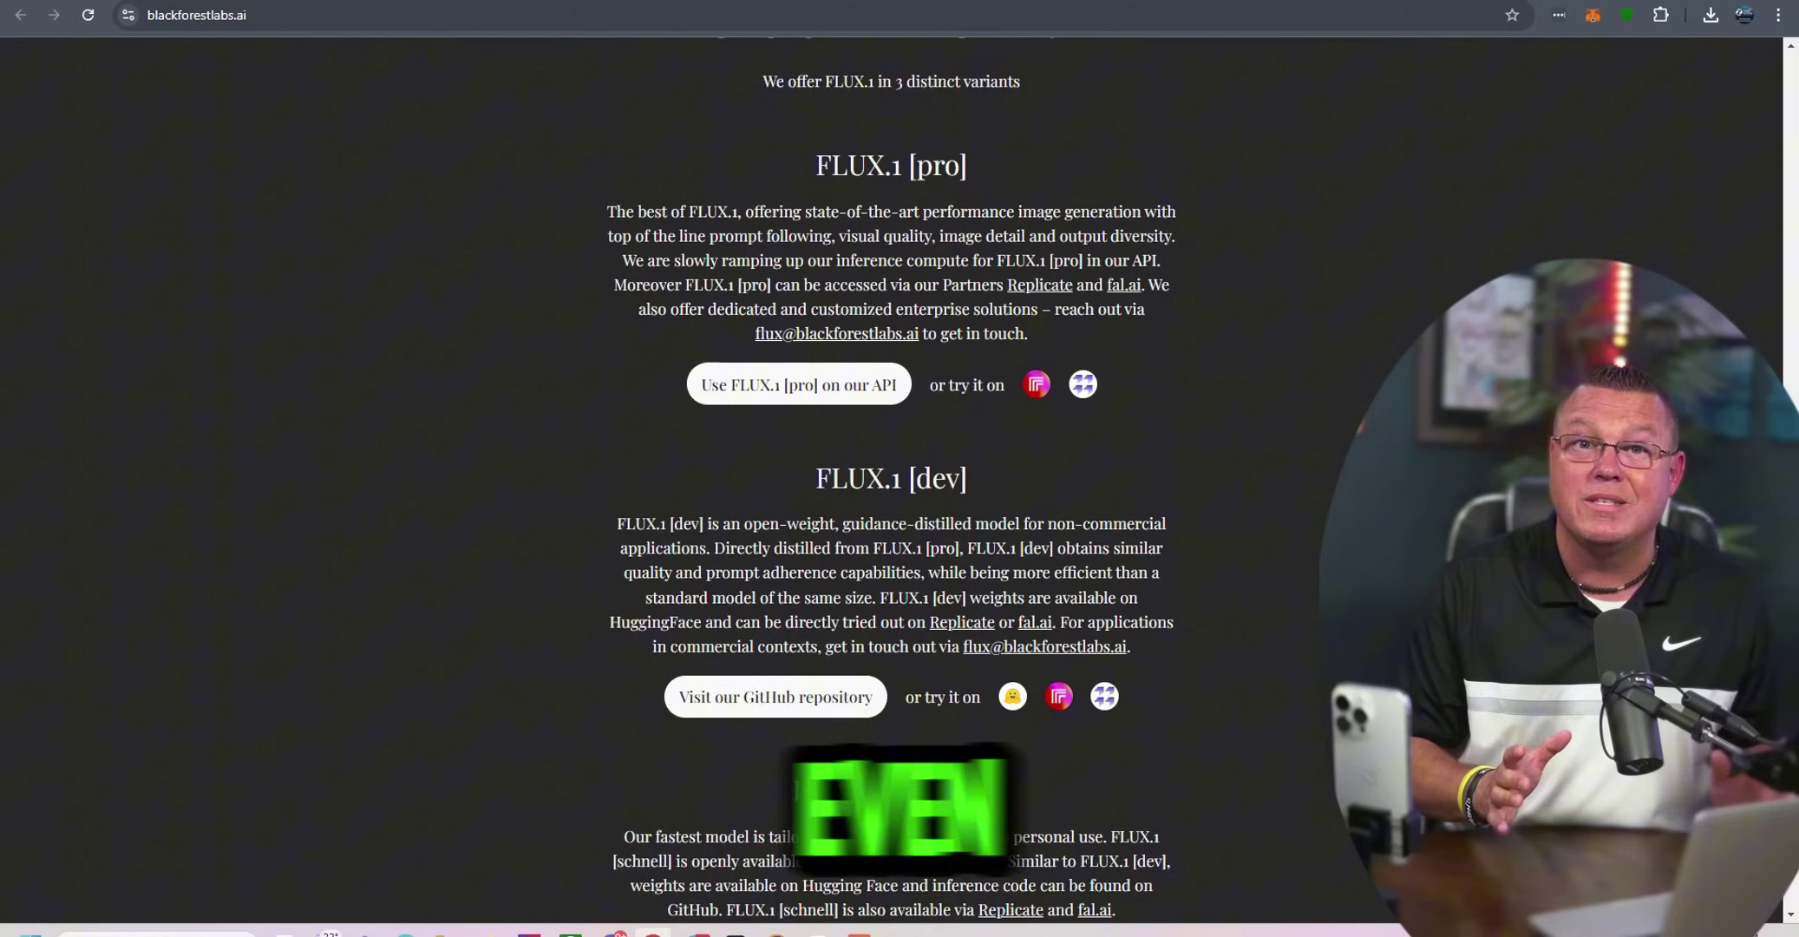
scroll(891, 480, down, 2)
scroll(892, 480, up, 1)
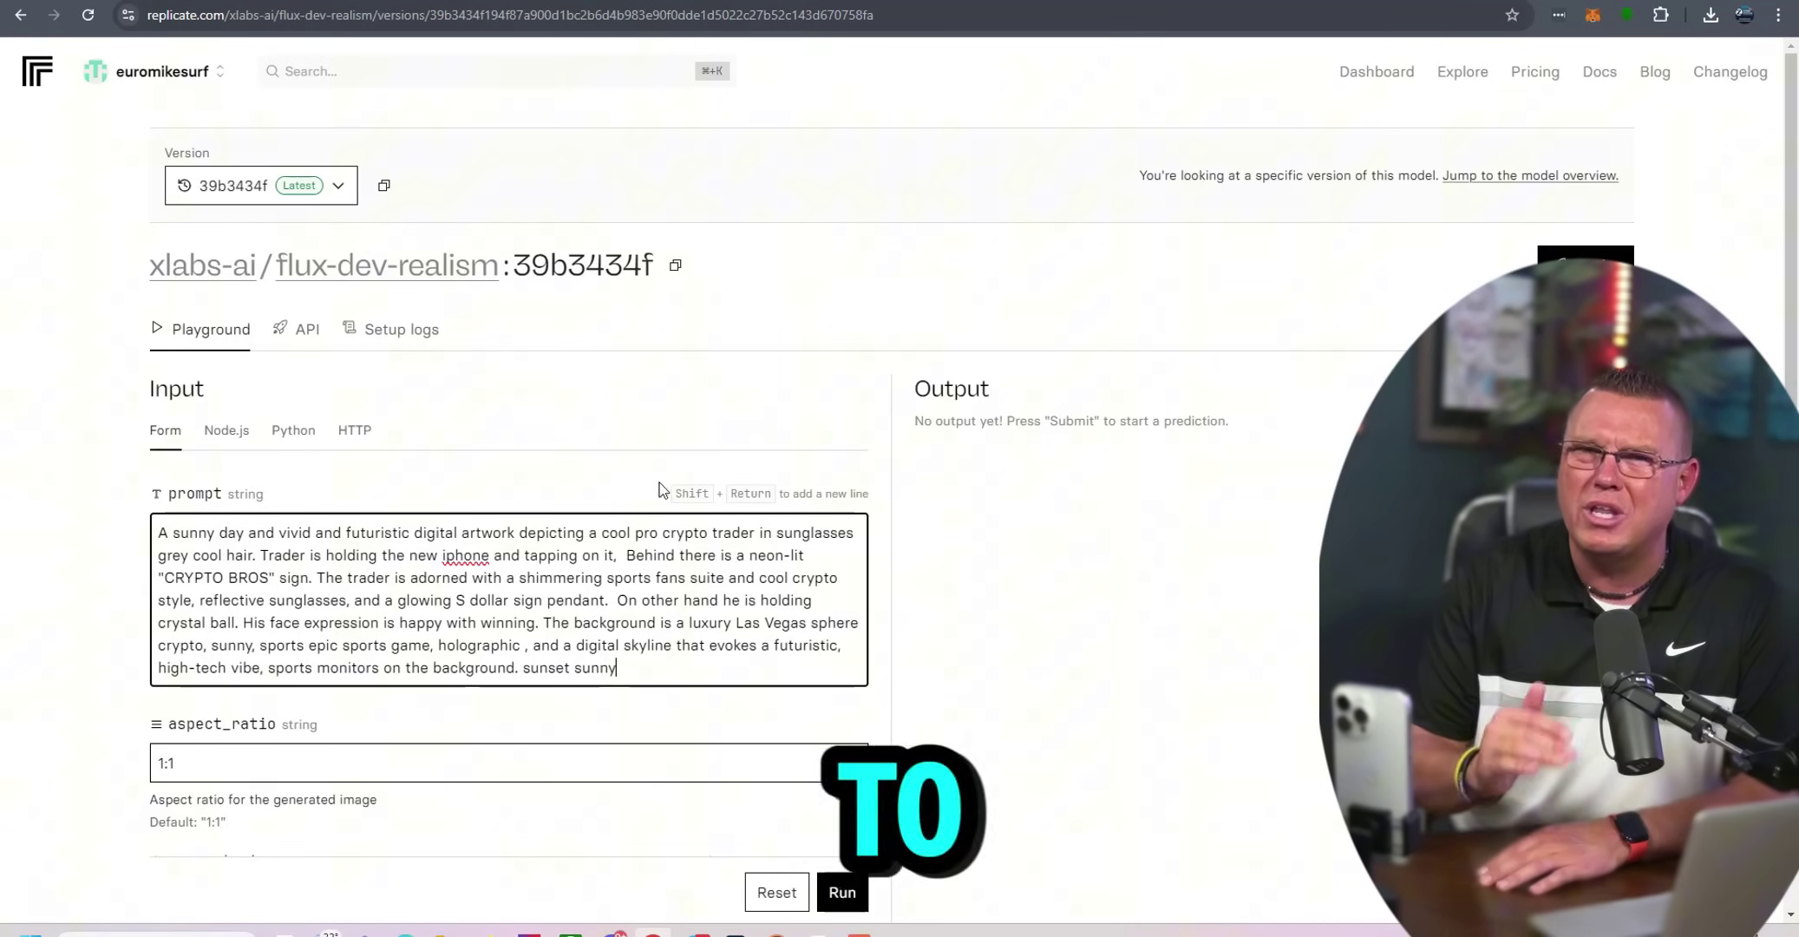
- Set num_outputs to 4 and output_format to jpg, then review the four CRYPTO BROS trader images
scroll(535, 286, down, 5)
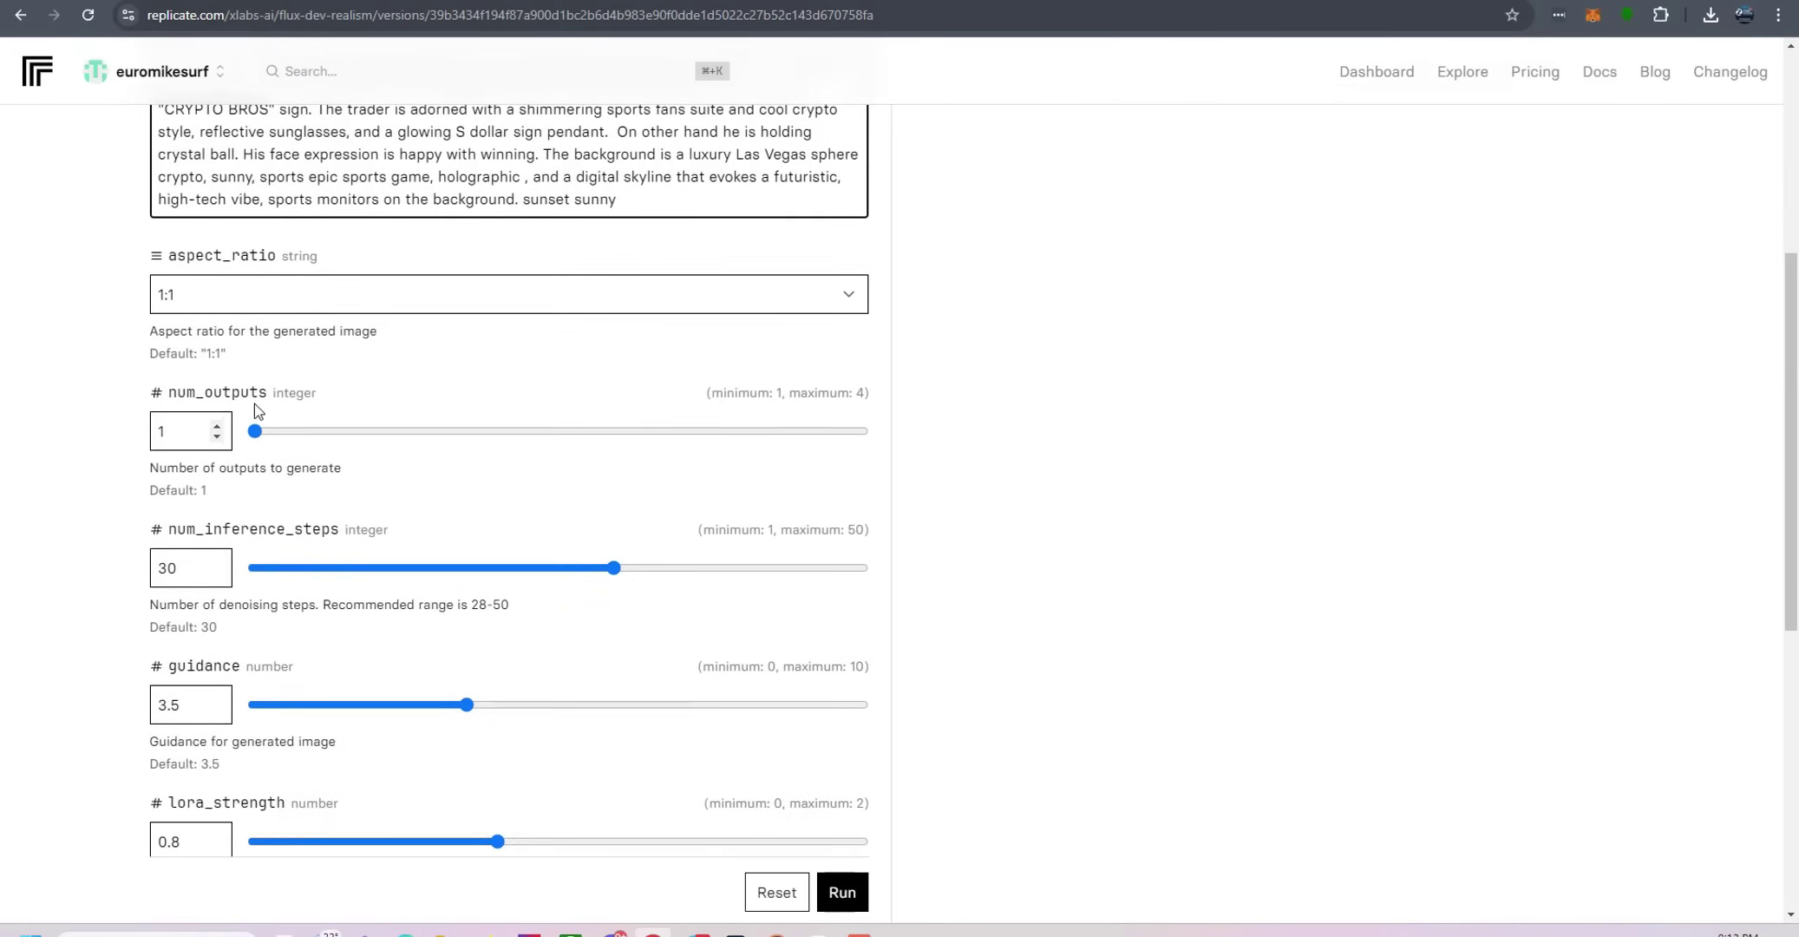
click(208, 338)
click(216, 332)
click(216, 333)
click(216, 332)
scroll(290, 562, down, 2)
click(298, 698)
click(295, 767)
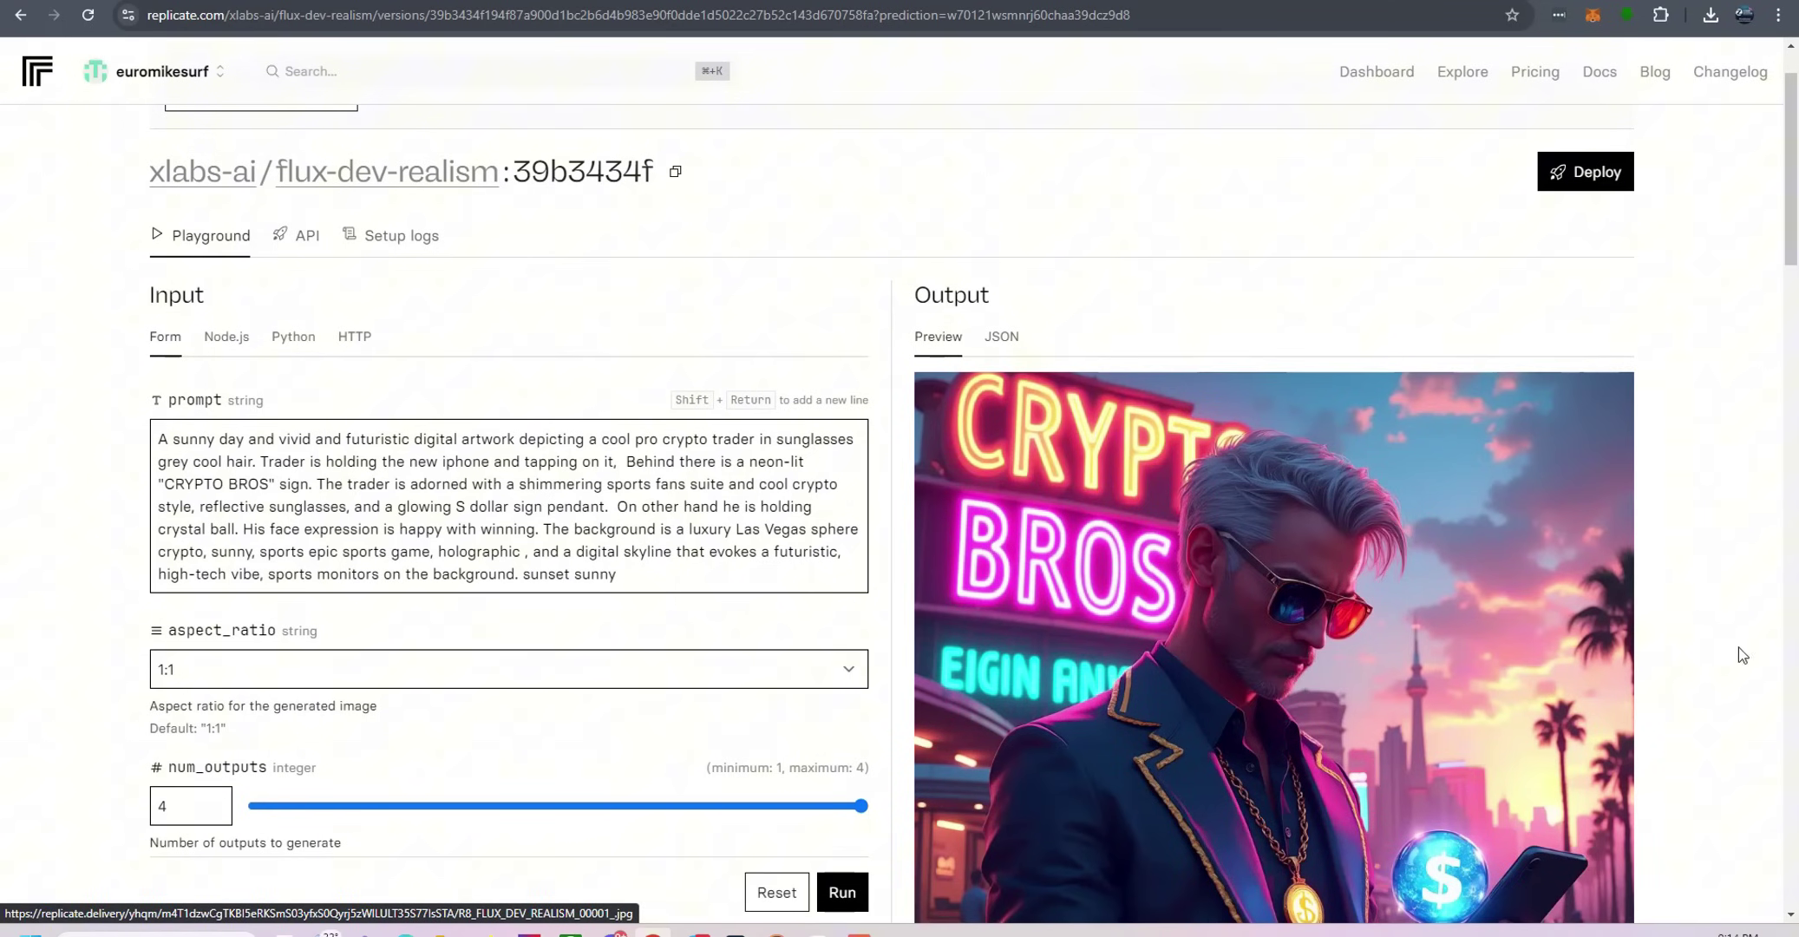
drag(1796, 199, 1795, 713)
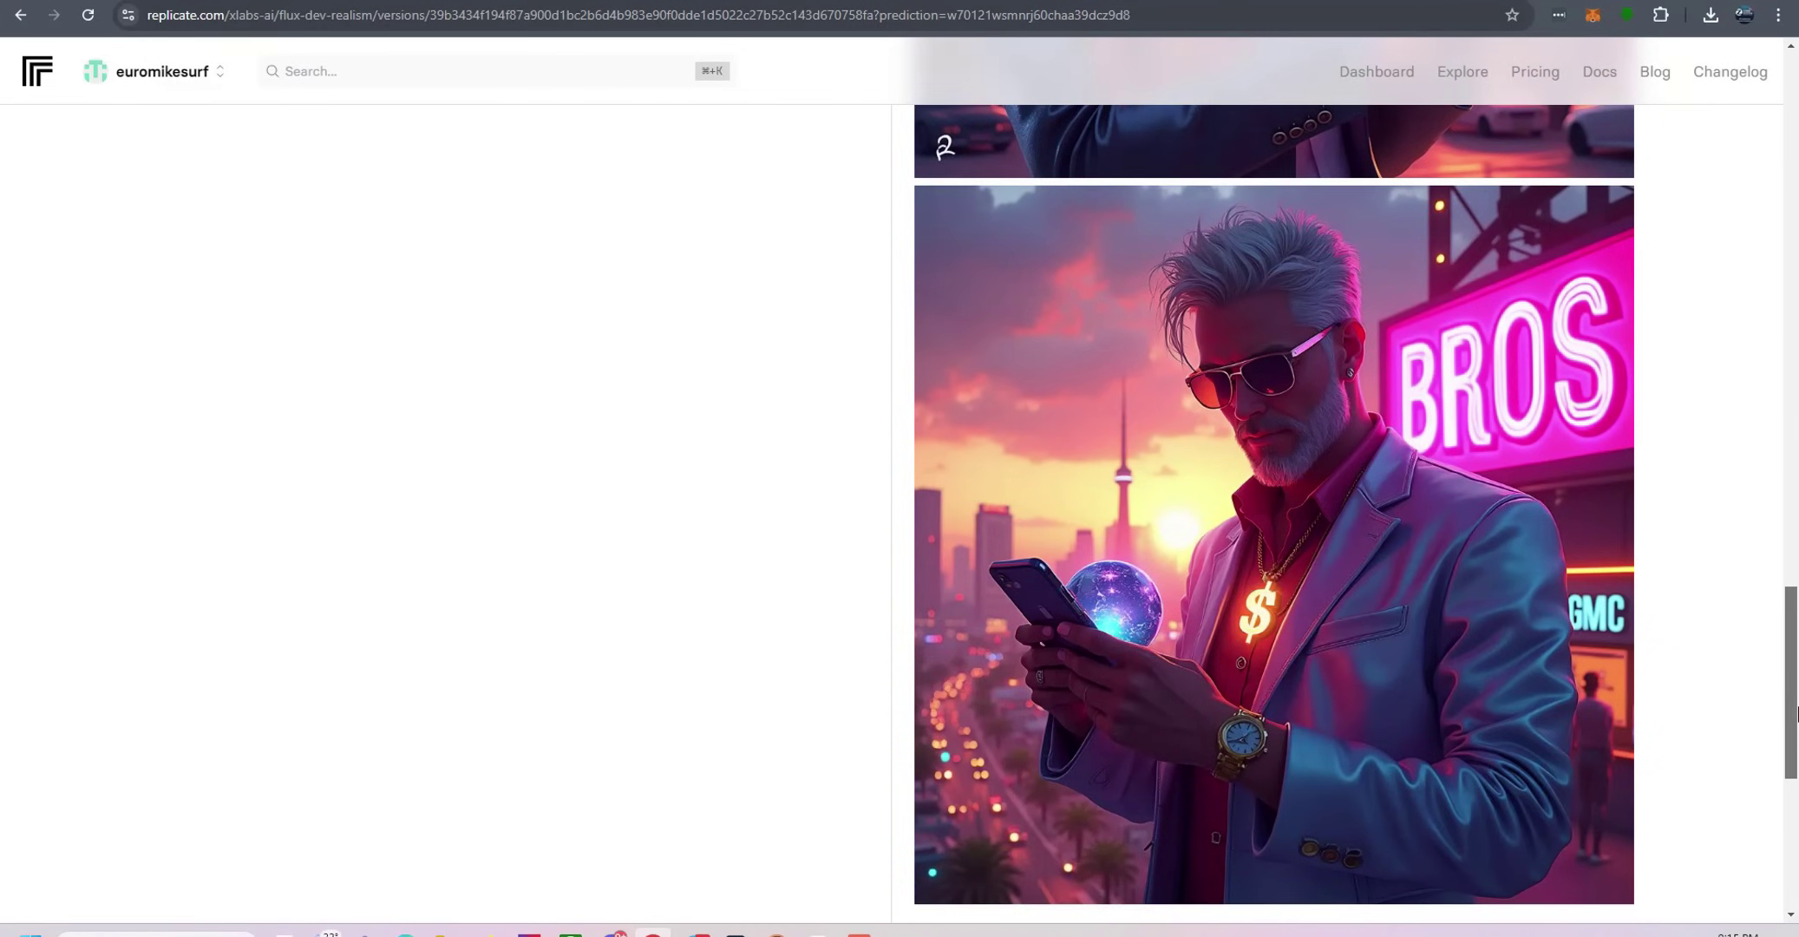
drag(1796, 713, 1796, 723)
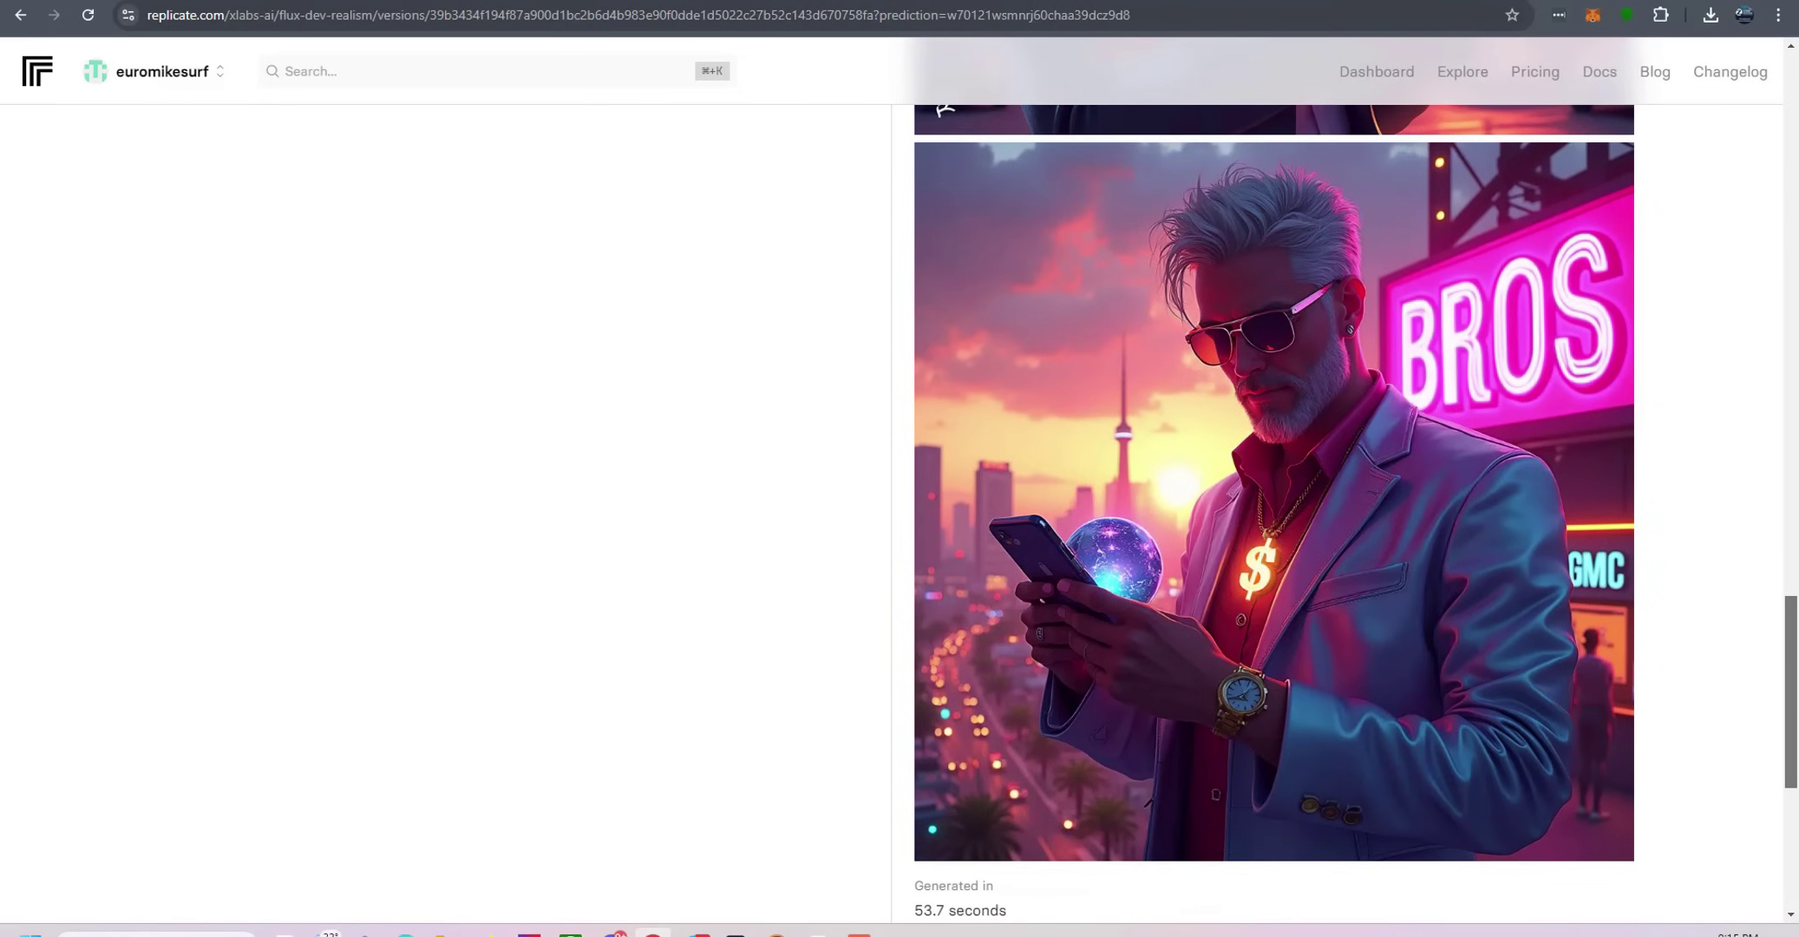
- Change the prompt to a blonde woman surfing at a sunny beach and generate images
key(Home)
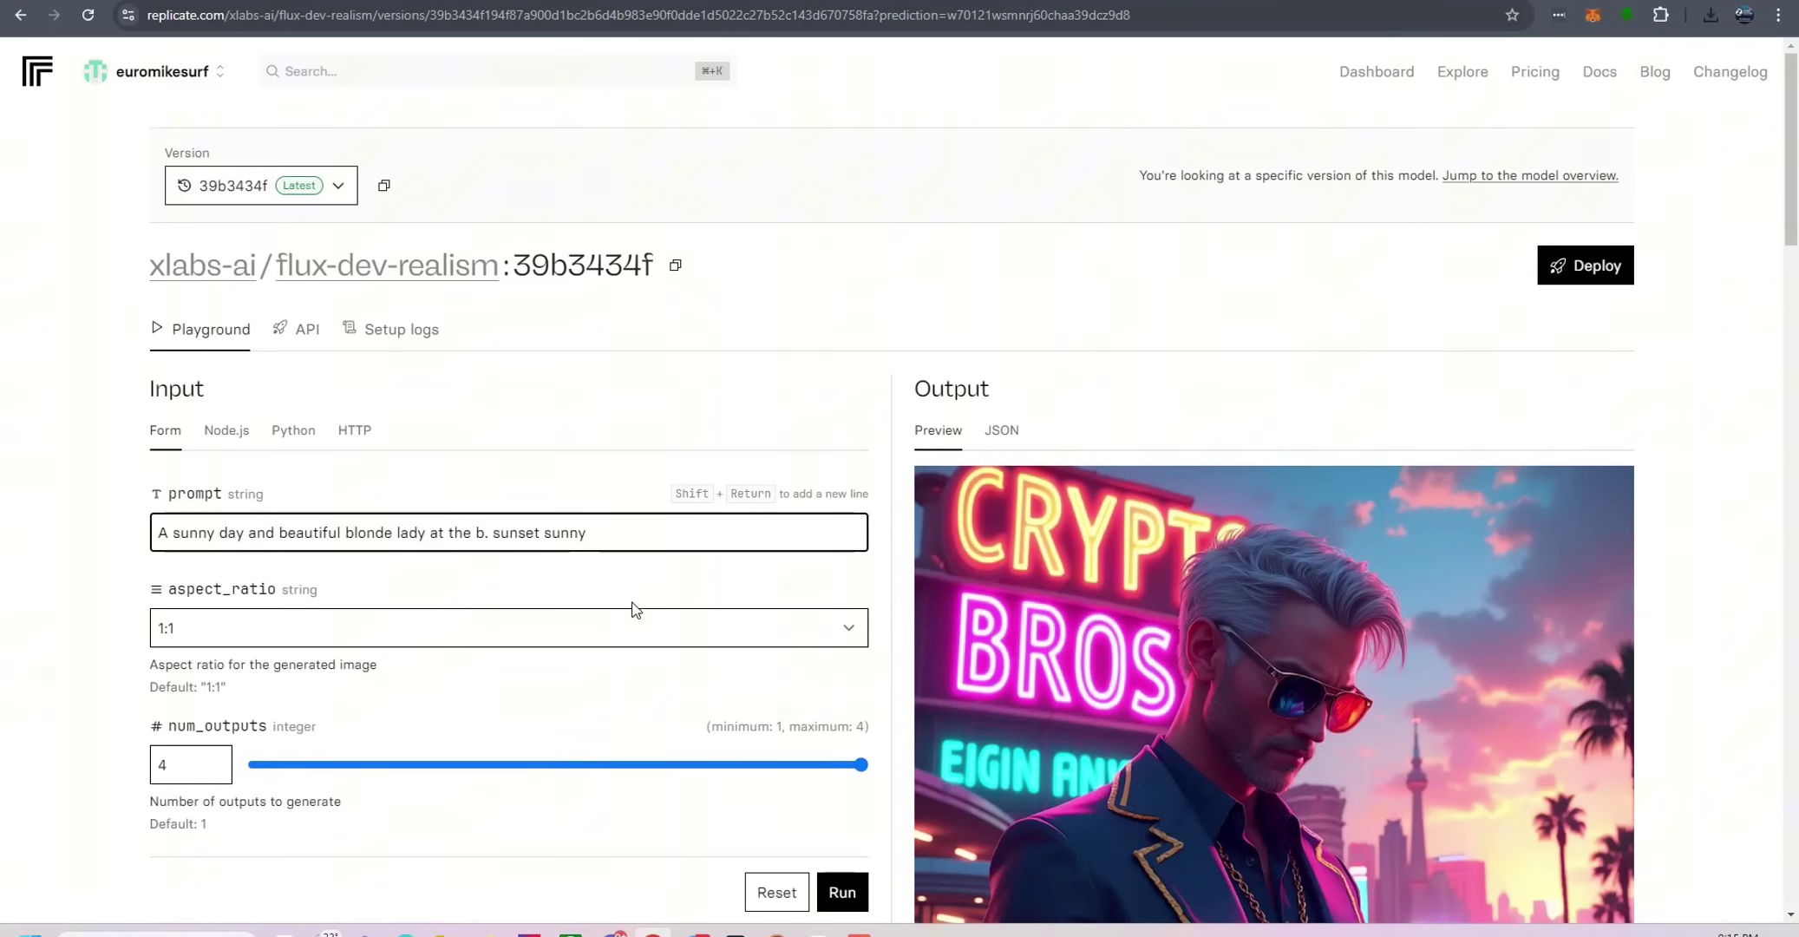
text(each surf)
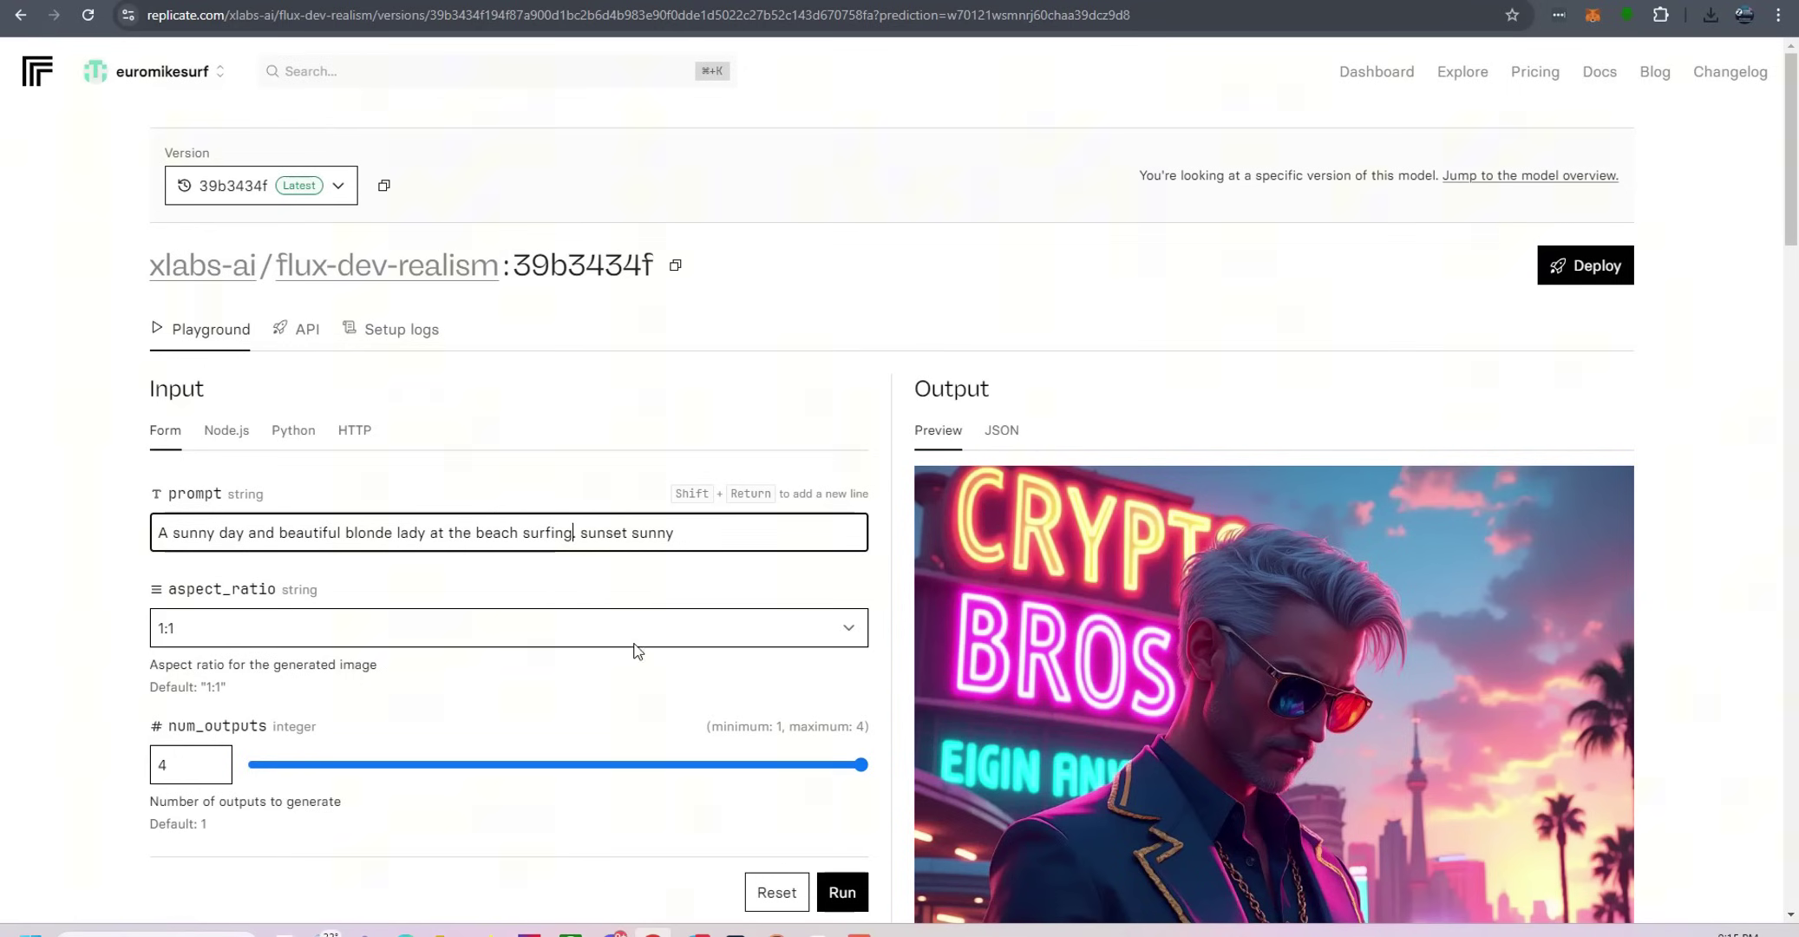
text(ing)
click(846, 887)
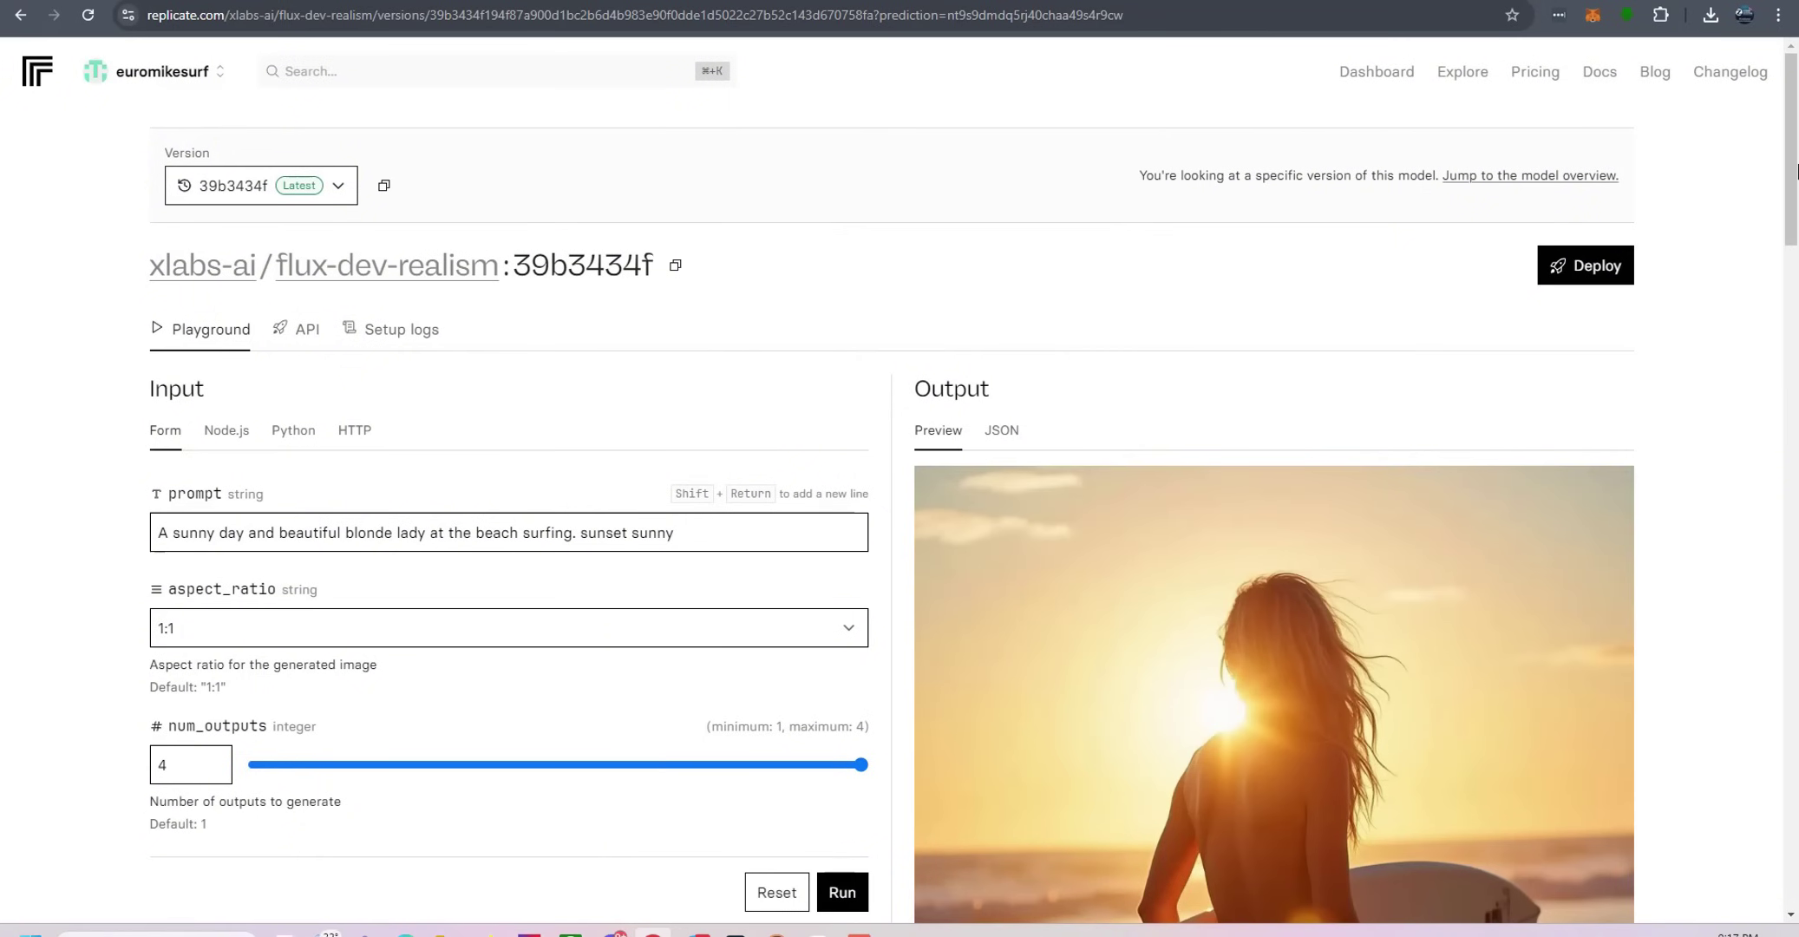
drag(1797, 171, 1727, 243)
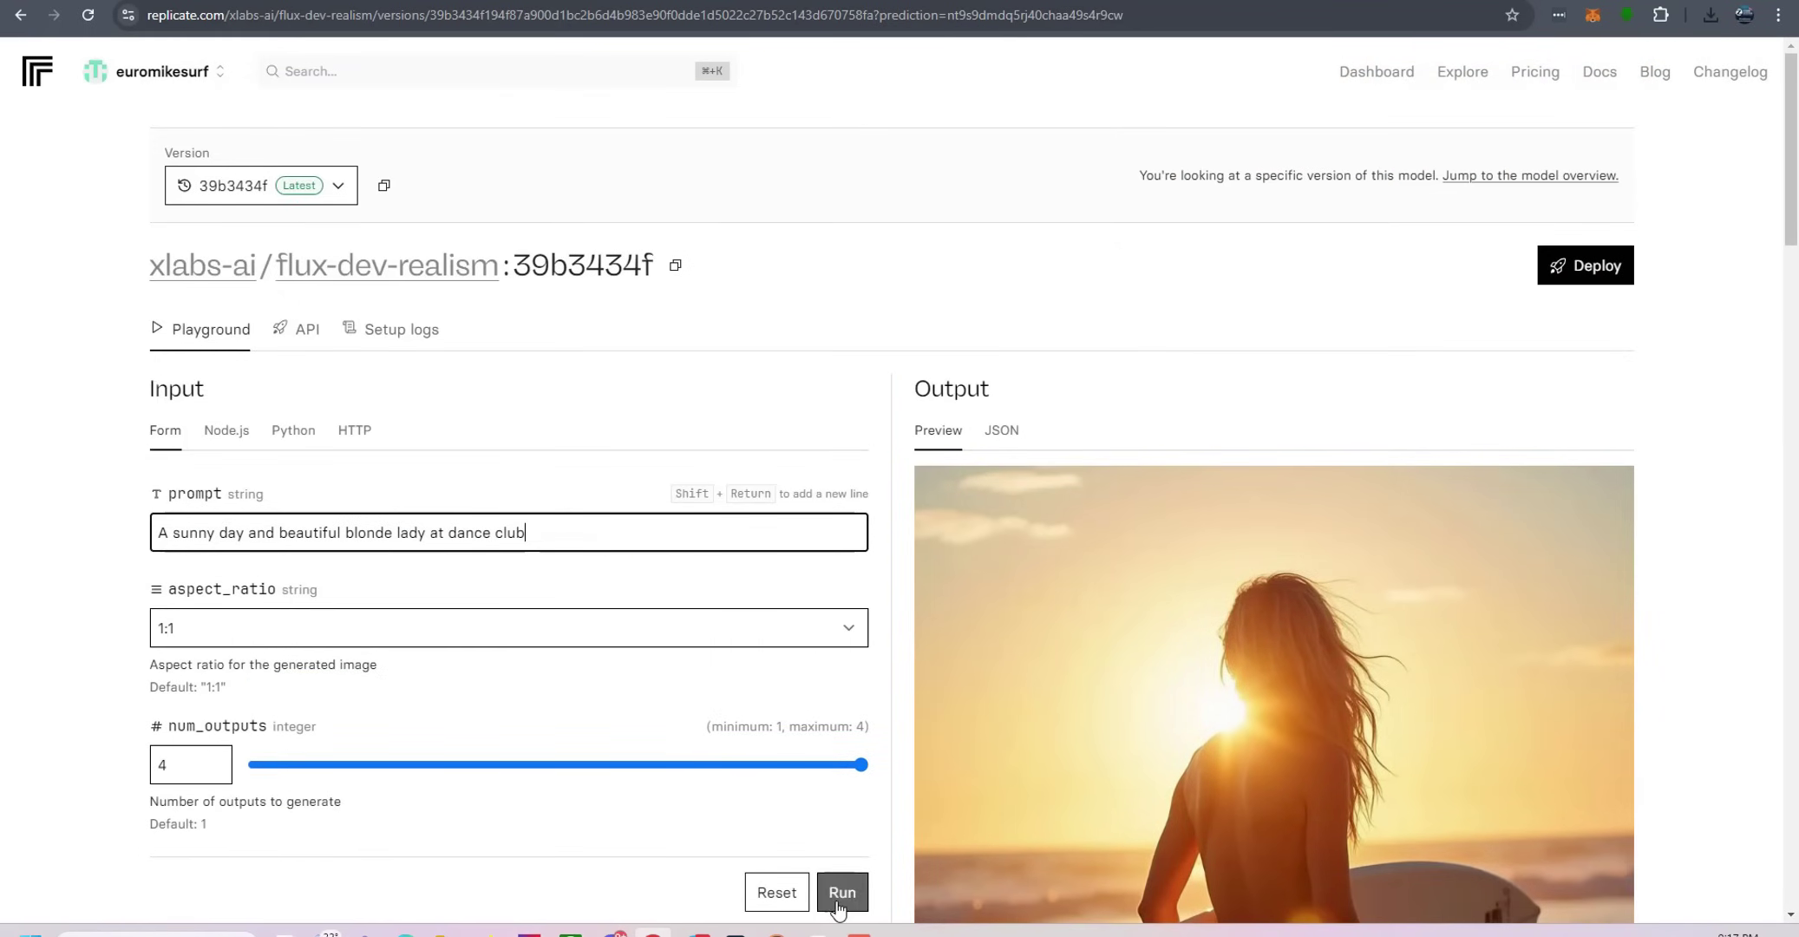
- Generate images of the blonde woman at a dance club and scroll through the results
click(838, 902)
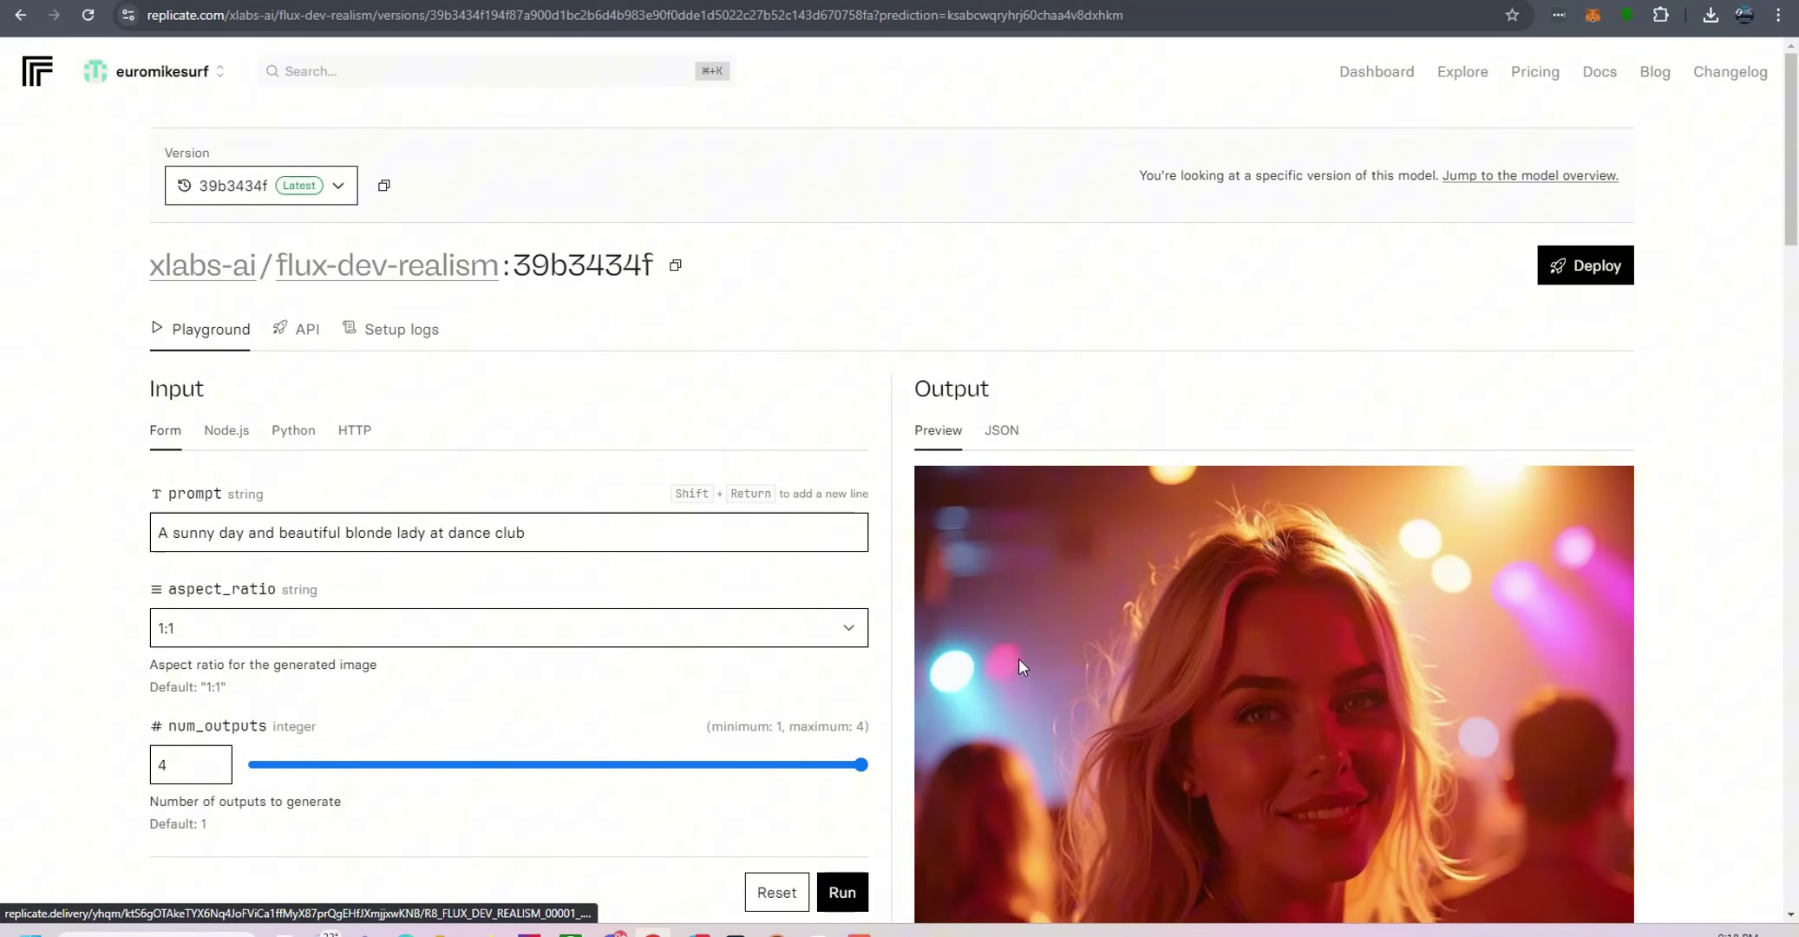
scroll(976, 743, down, 10)
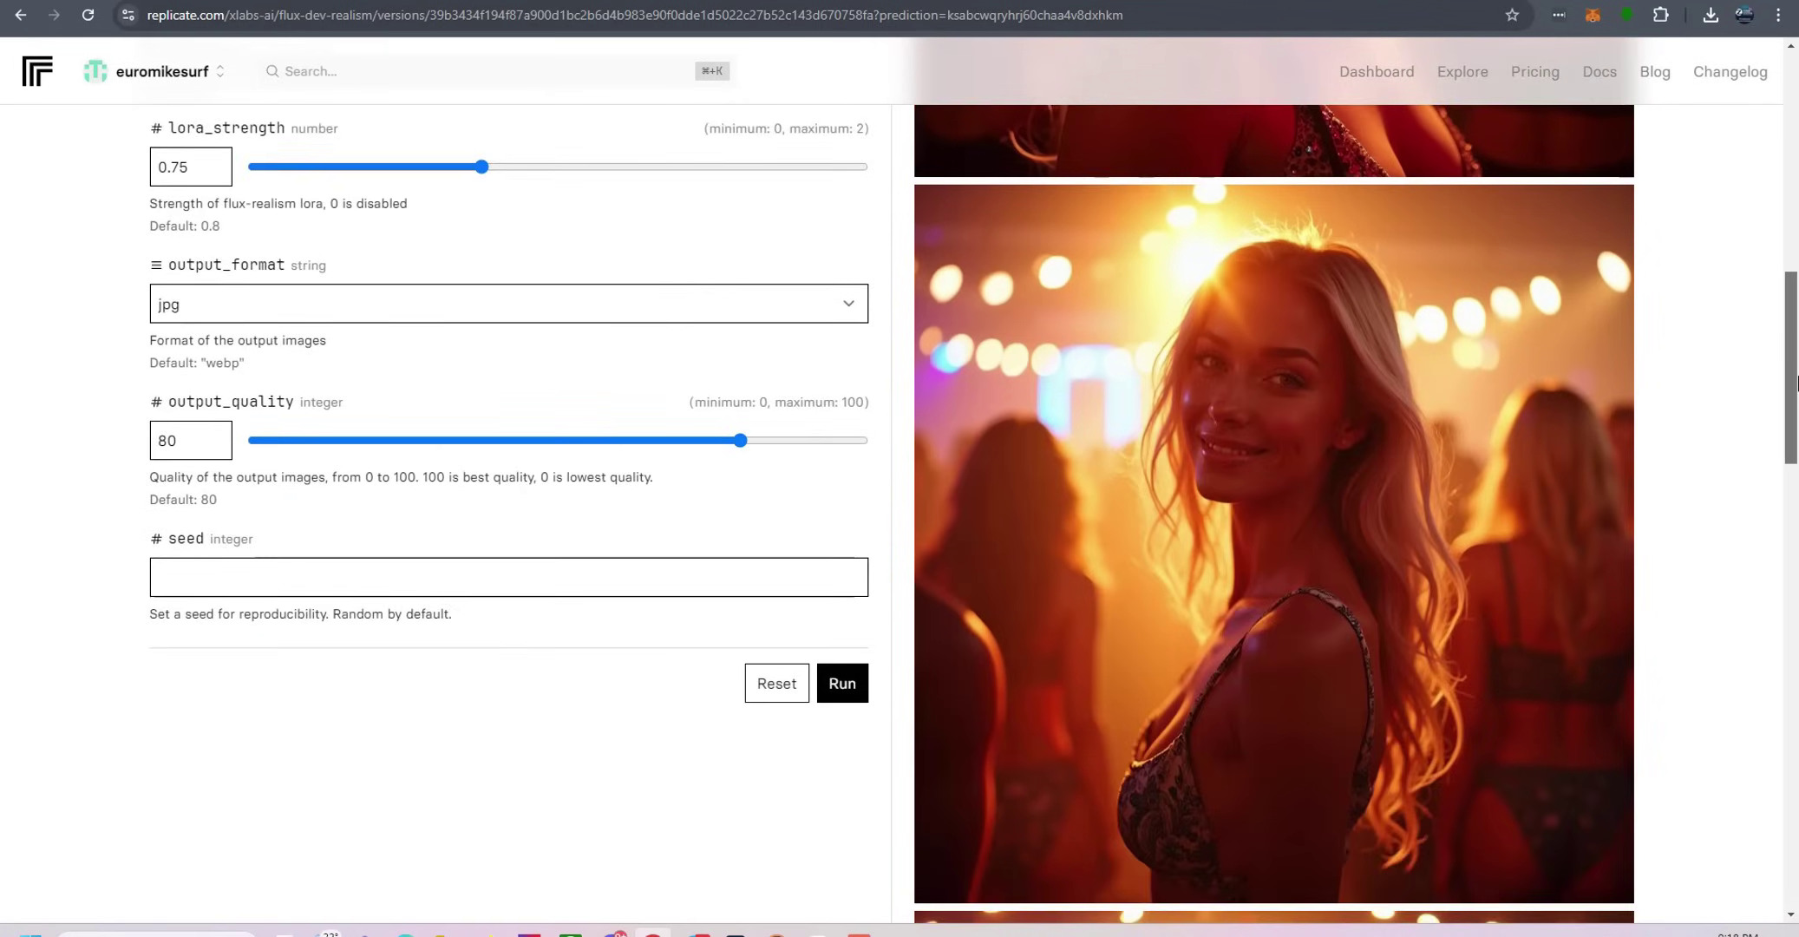
drag(1794, 381, 1775, 542)
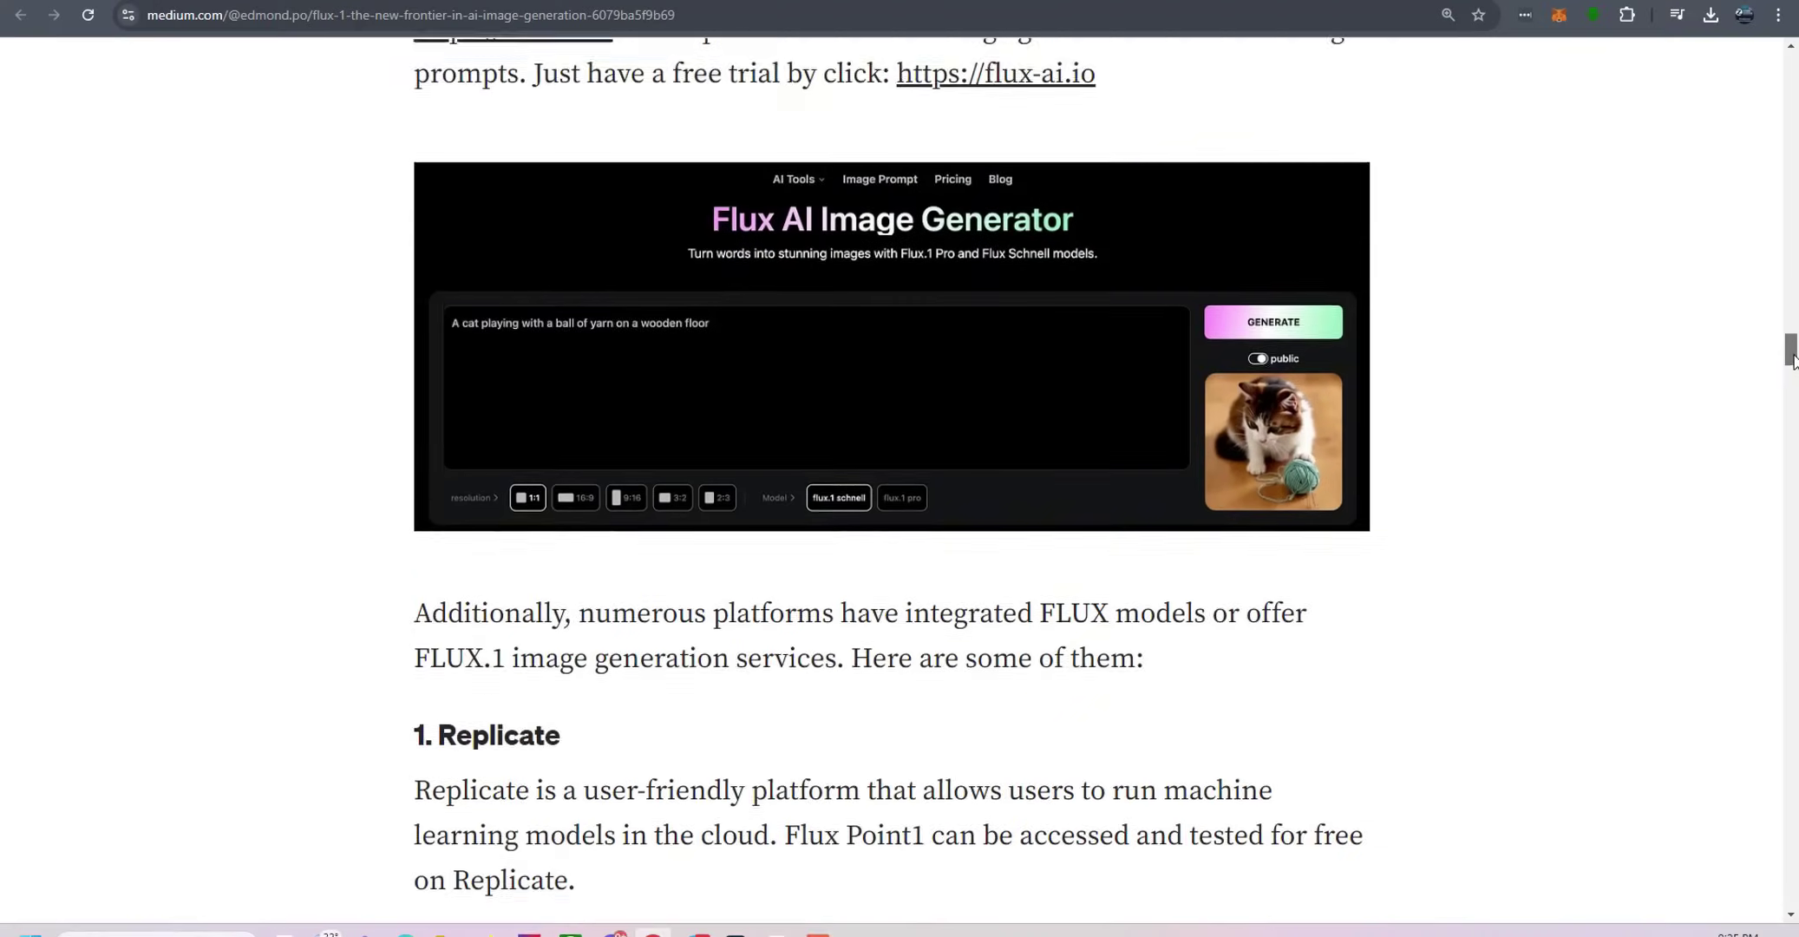
- Scroll the Medium article down to the Running Flux Models on Google Colab section
scroll(1792, 368, down, 2)
drag(1794, 368, 1794, 577)
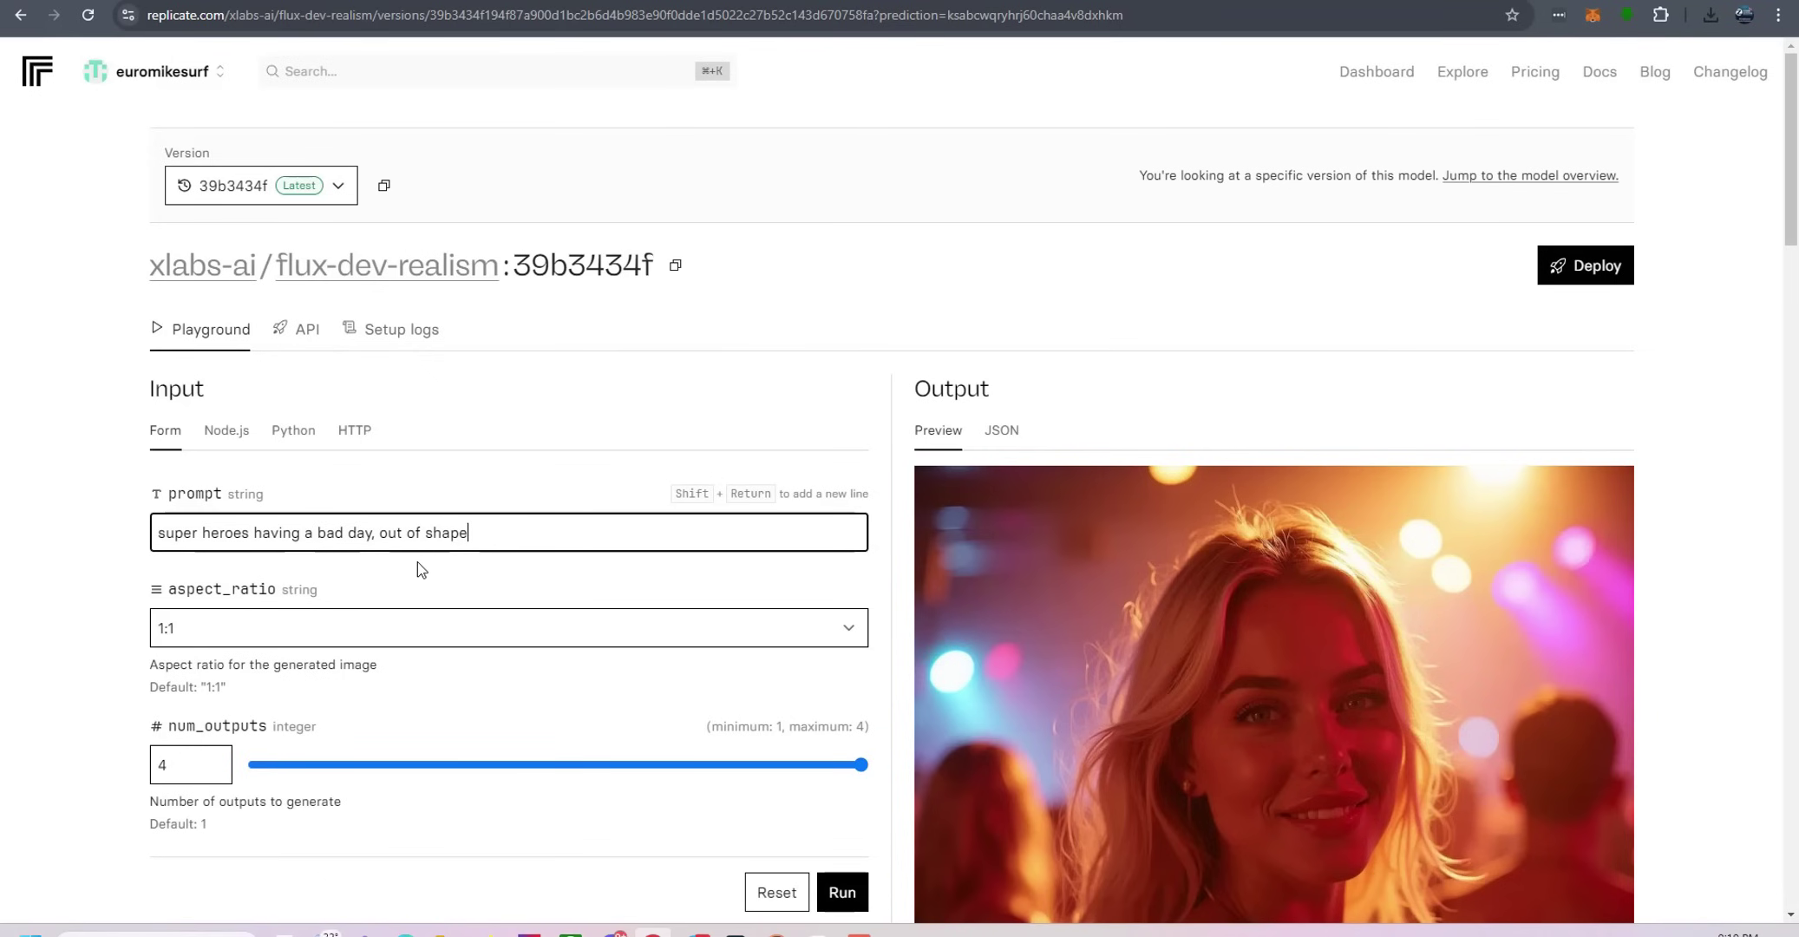
- Run the 'super heroes having a bad day, out of shape and sad' prompt
click(832, 875)
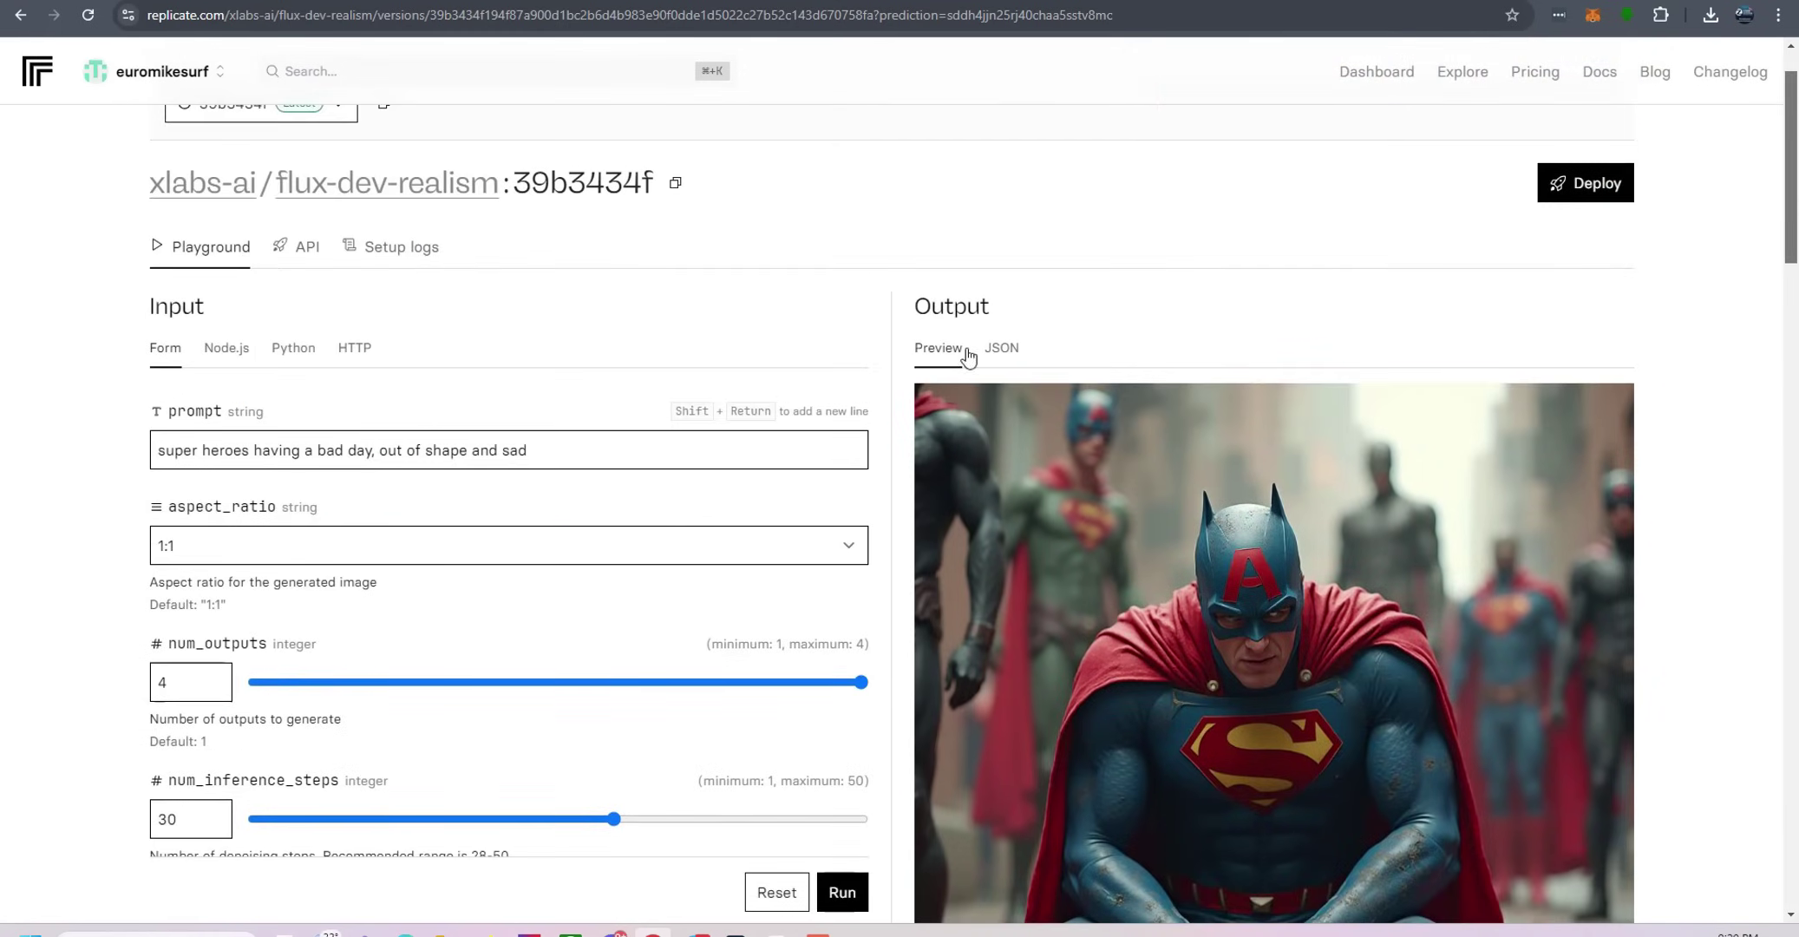
- Replace the prompt with a dog on a OneWheel holding a 'OneWheel for dogs!' sign, run it, and view results
drag(568, 460, 136, 440)
text(a dog on onewheel hol)
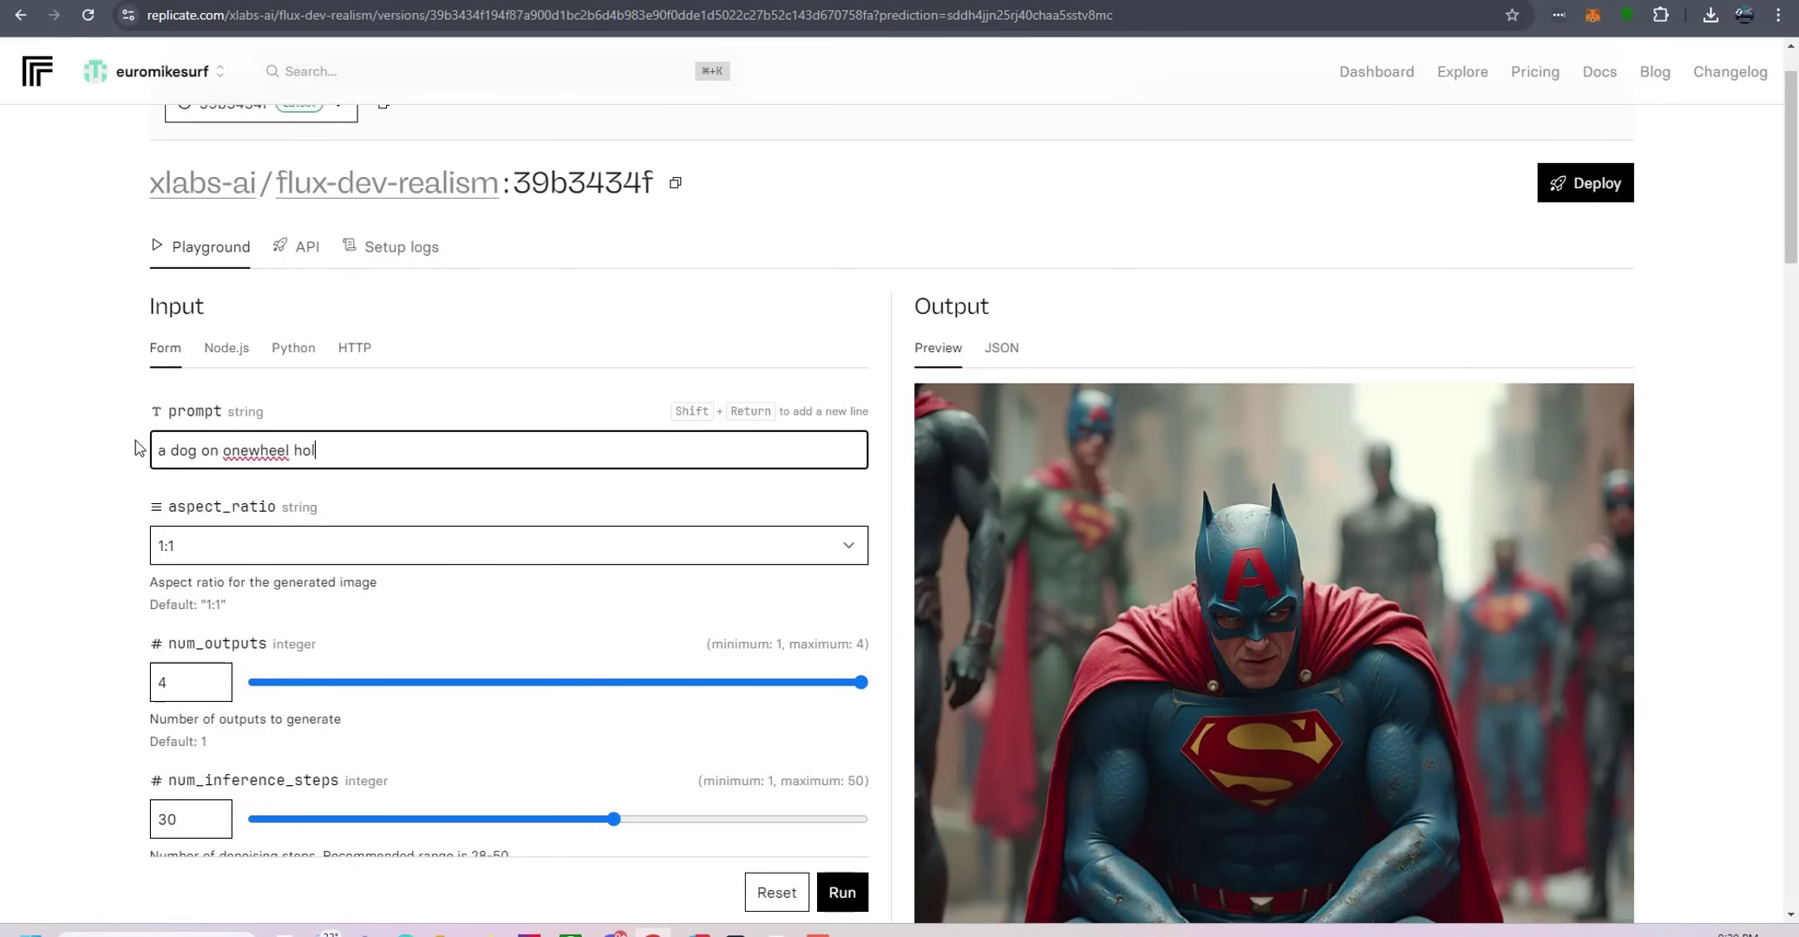
text(ding a sign "OneWheel for dogs!)
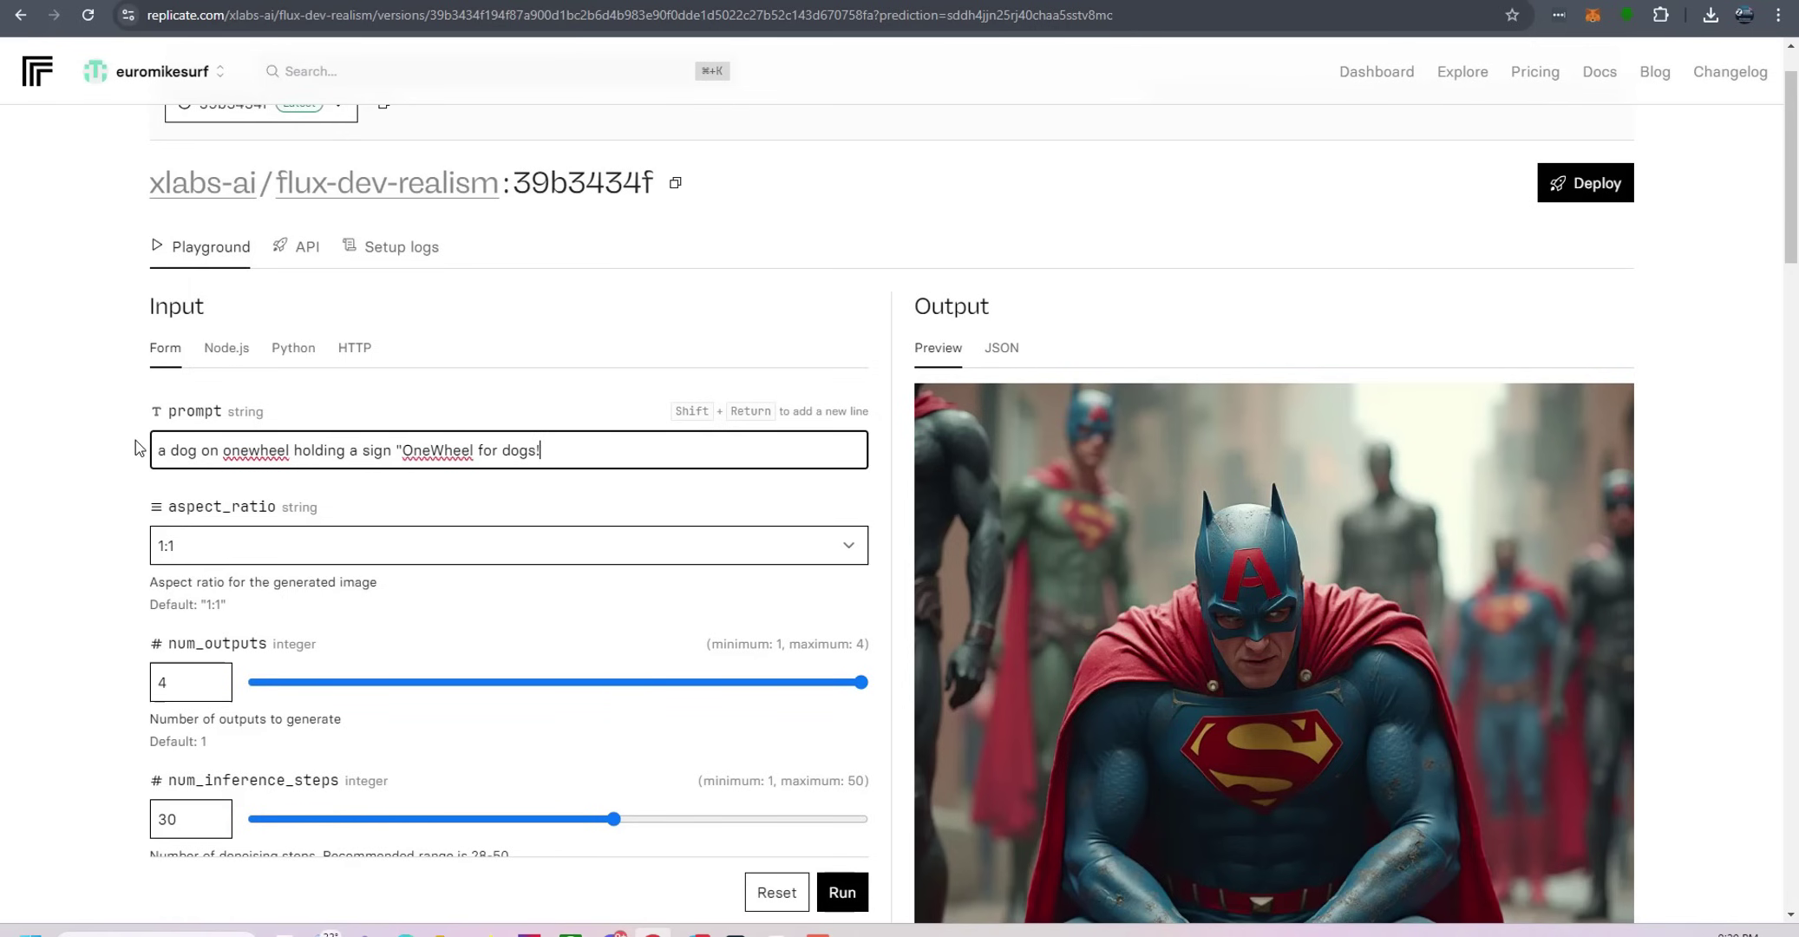
key(Return)
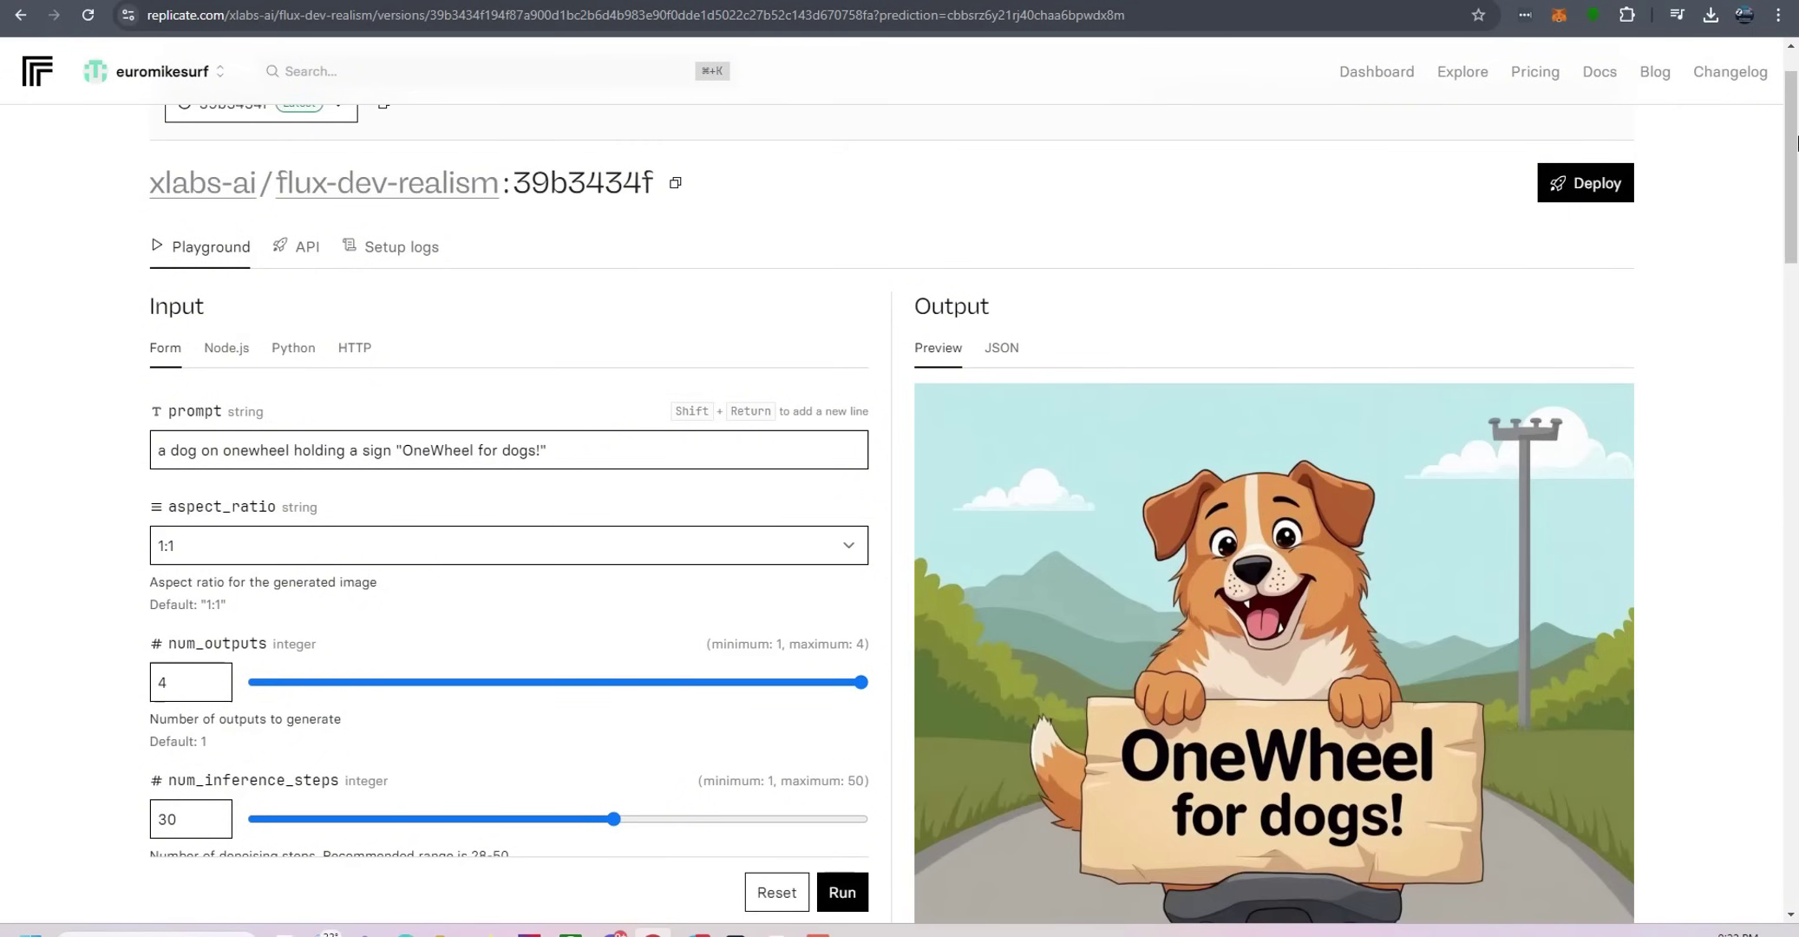
drag(1794, 156, 1794, 672)
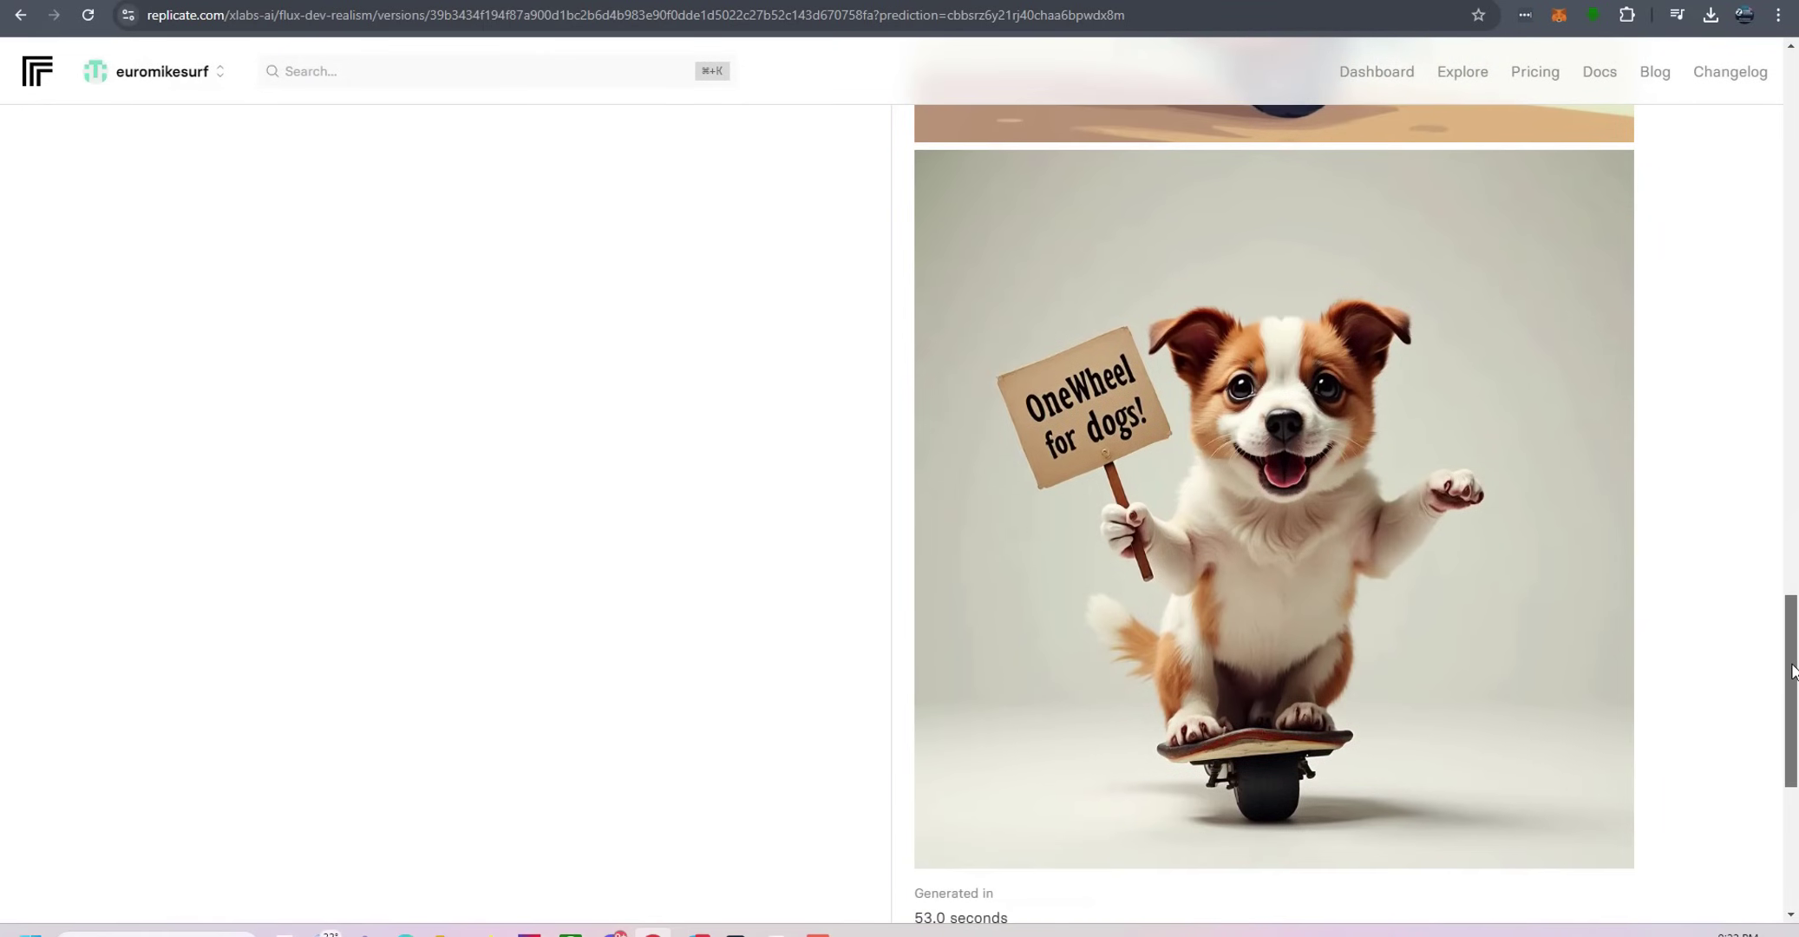
- Clear the dog prompt and start typing the new cute-cat-on-cake prompt
key(Home)
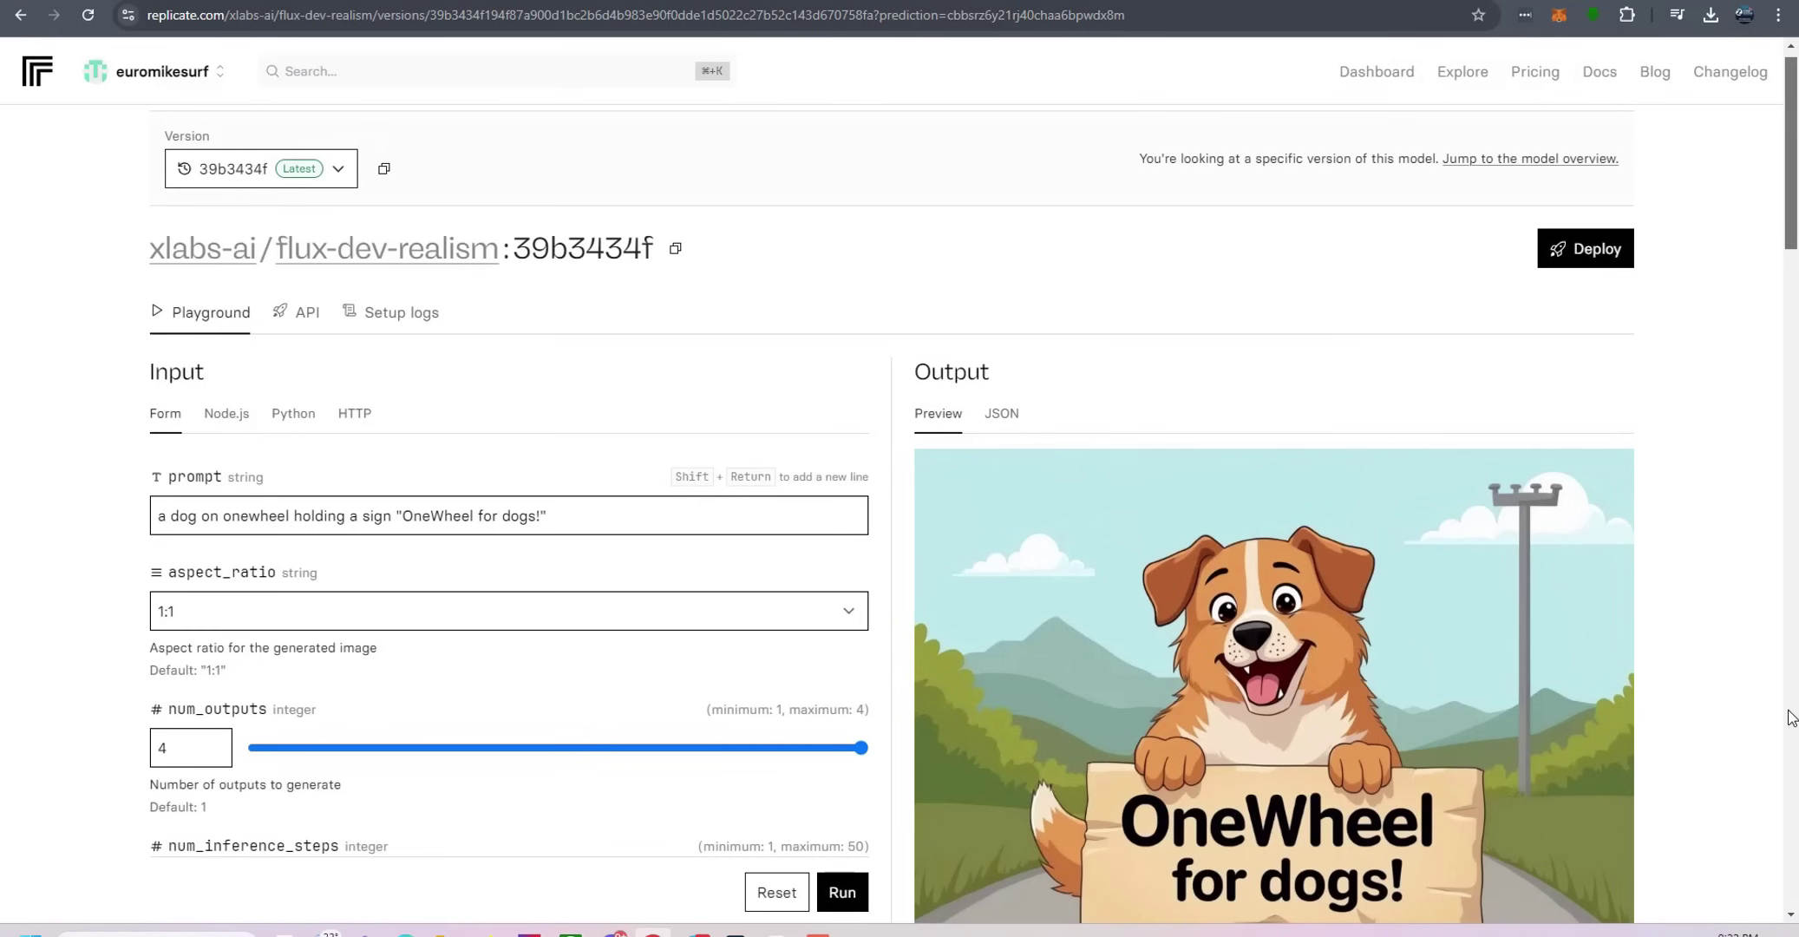
click(583, 511)
key(ctrl+a)
text(a)
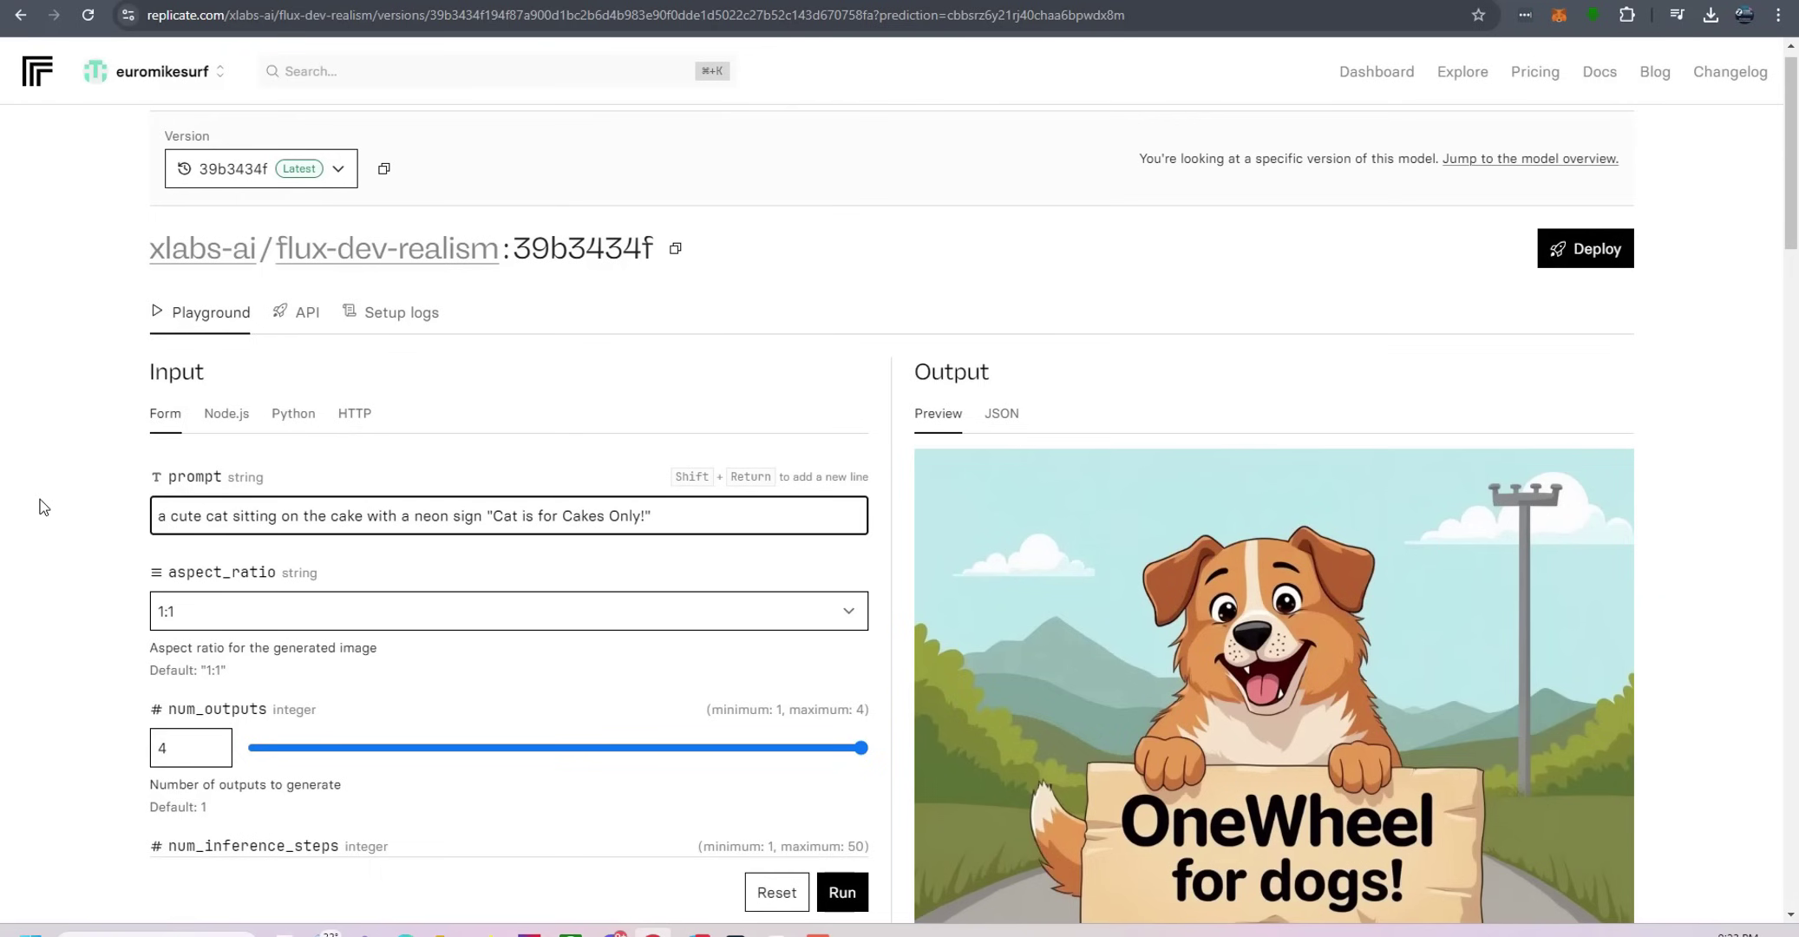
- Run the 'Cat is for Cakes Only!' kitten-on-cake prompt and scroll down to the generated images
click(842, 892)
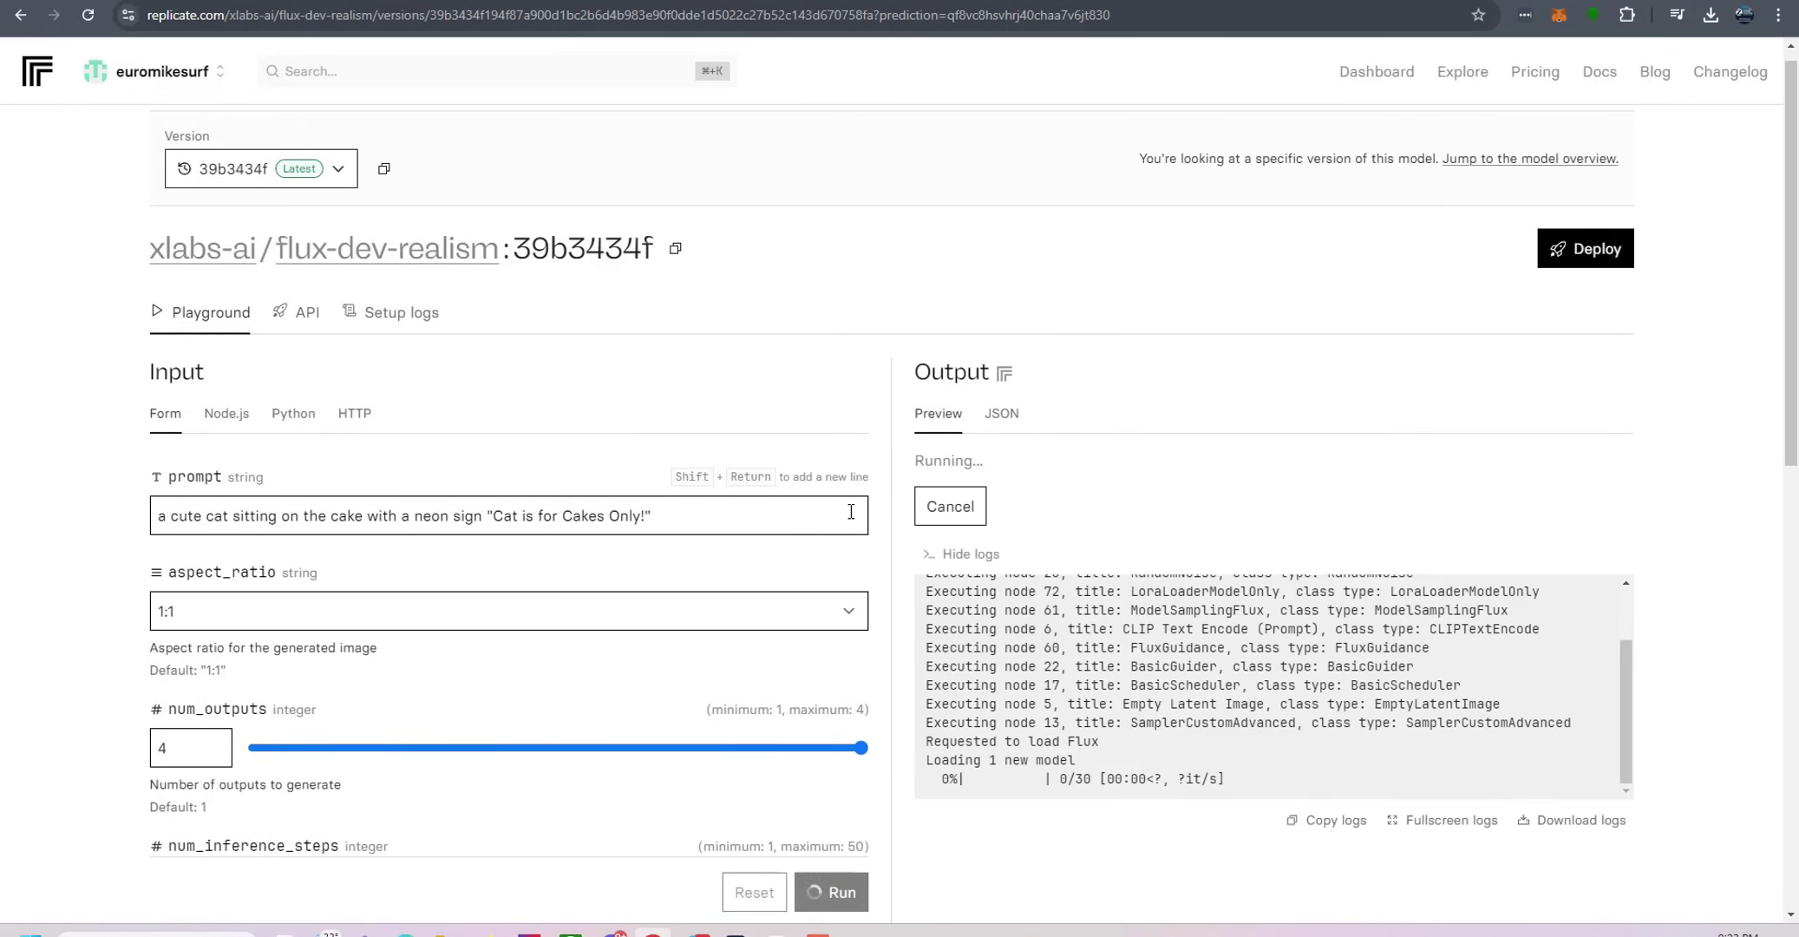
drag(1794, 190, 1796, 740)
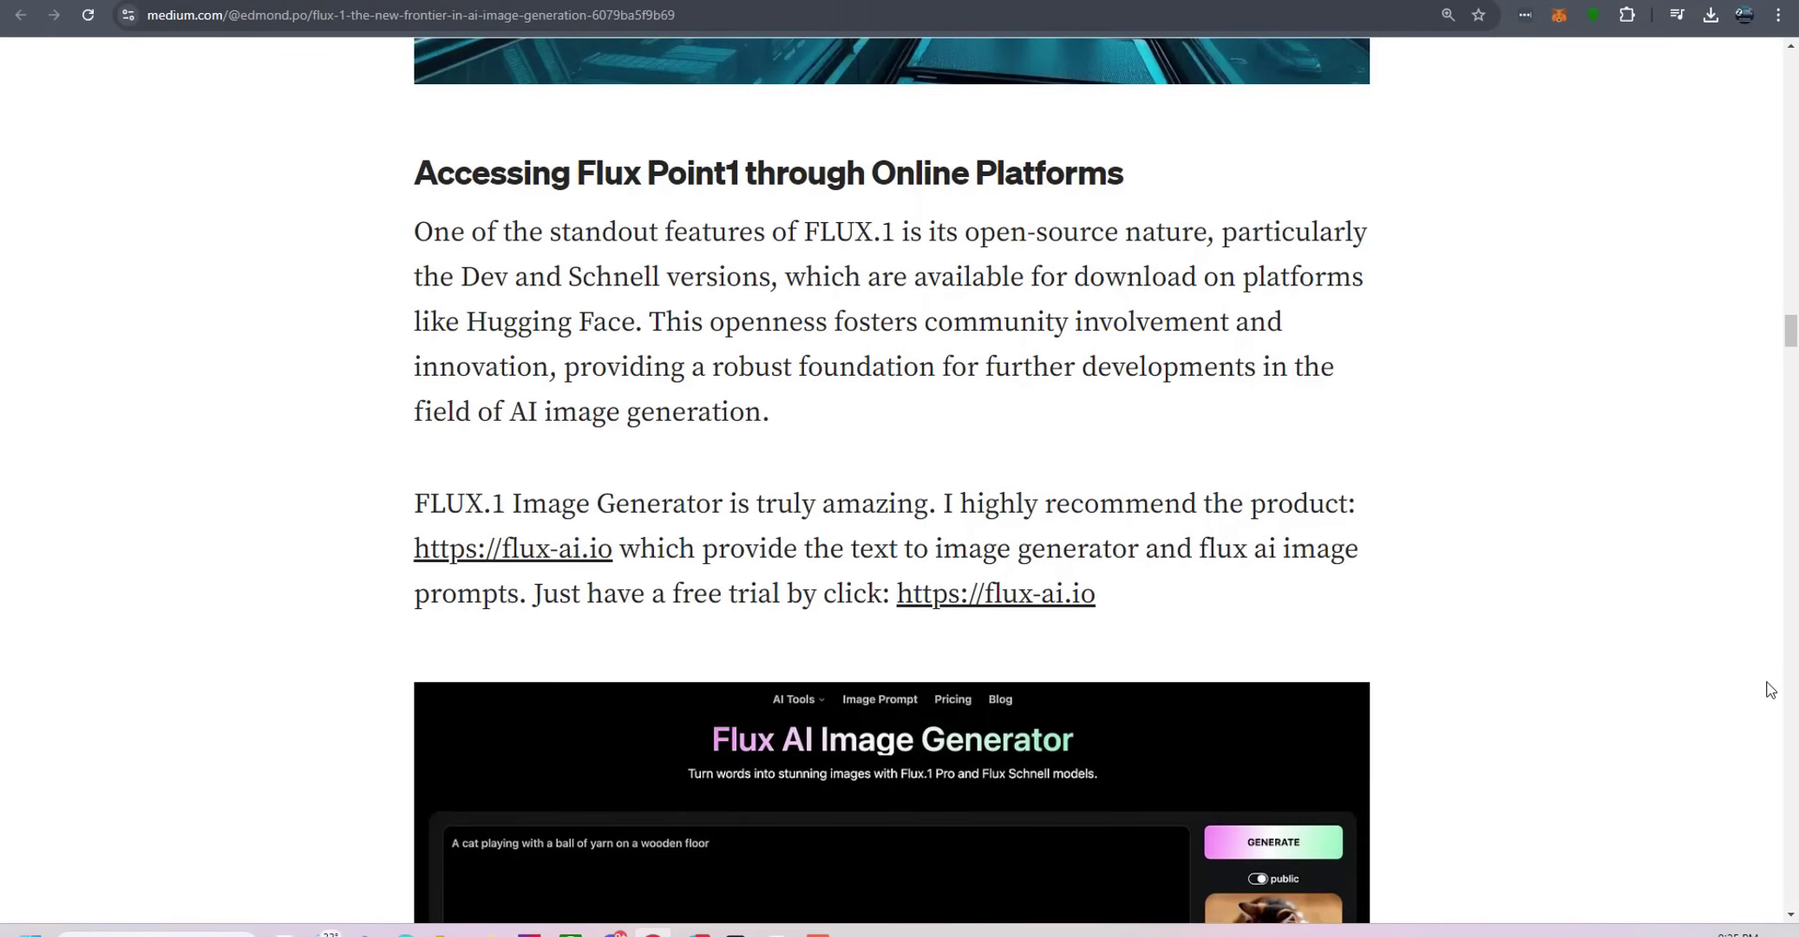